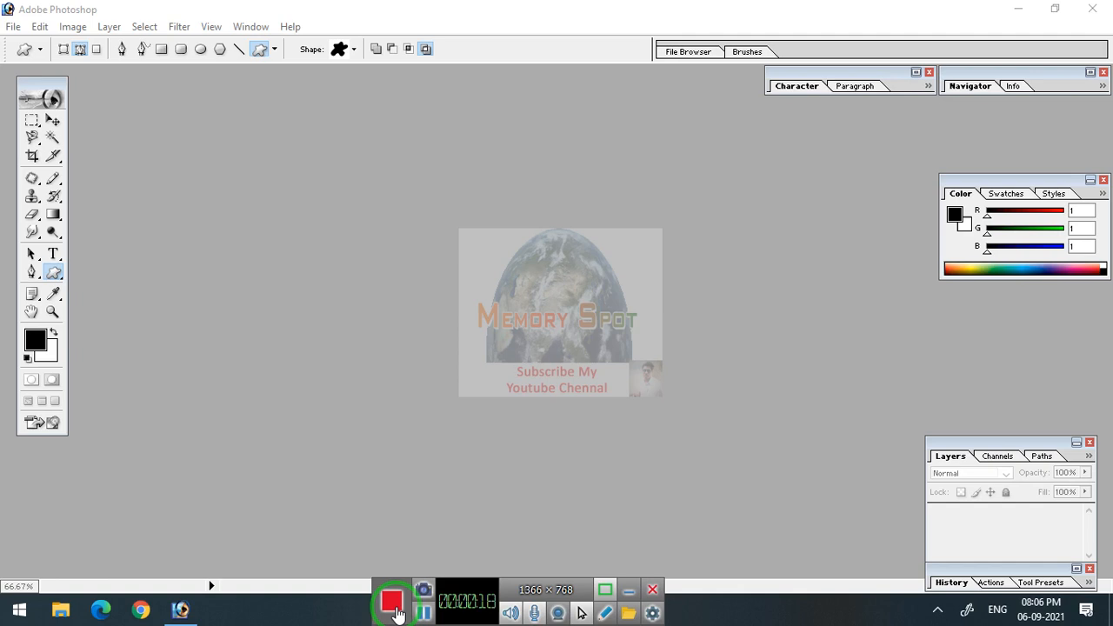
Create a new 3.5 × 2 inch CMYK document at 300 pixels/inch with white contents and maximize its window.
{"action": "left_click", "coordinate": [435, 298]}
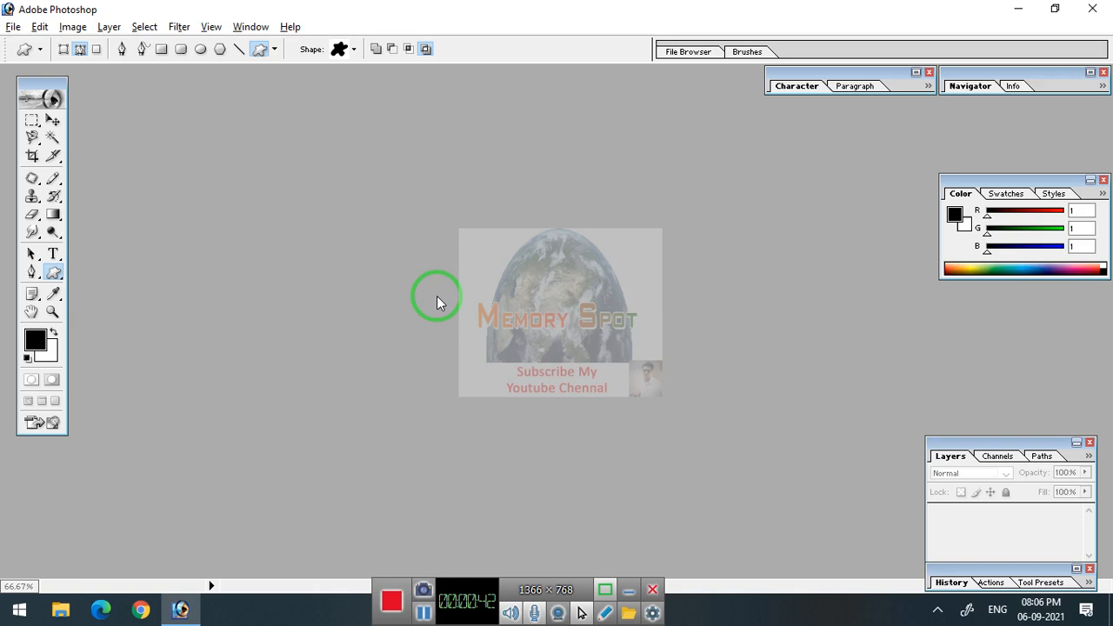
{"action": "key", "text": "alt+f"}
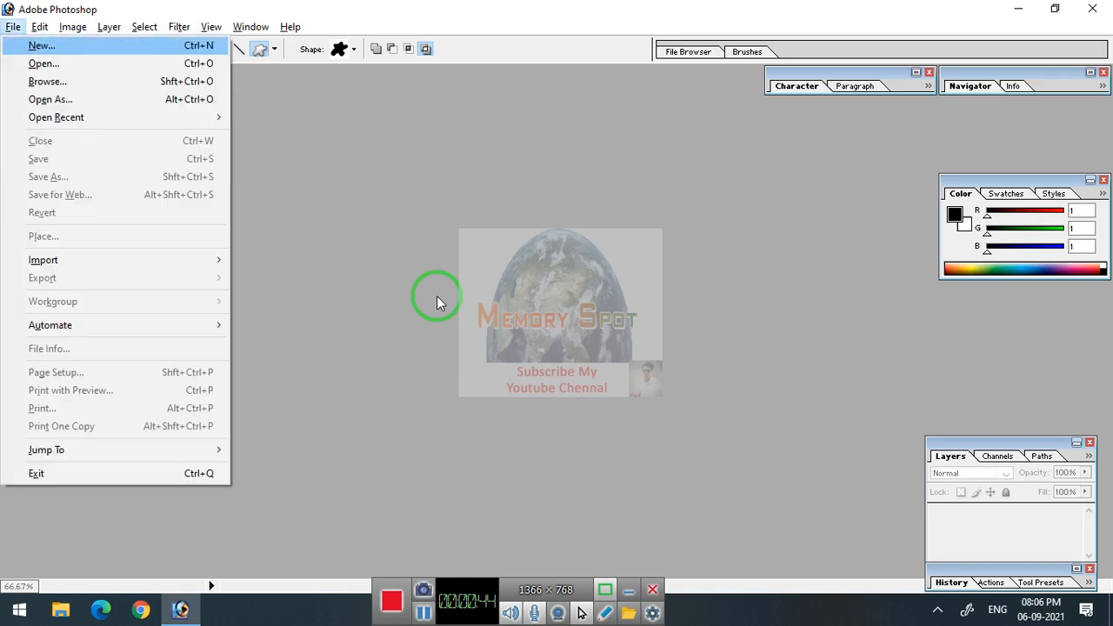
{"action": "key", "text": "Return"}
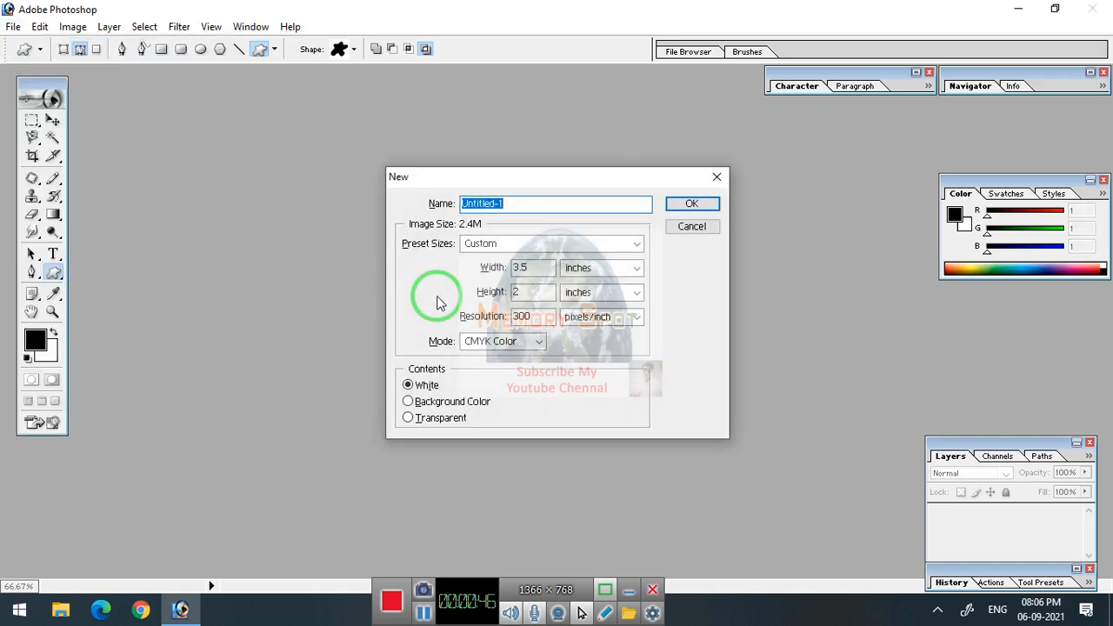
{"action": "key", "text": "Tab"}
{"action": "key", "text": "Tab"}
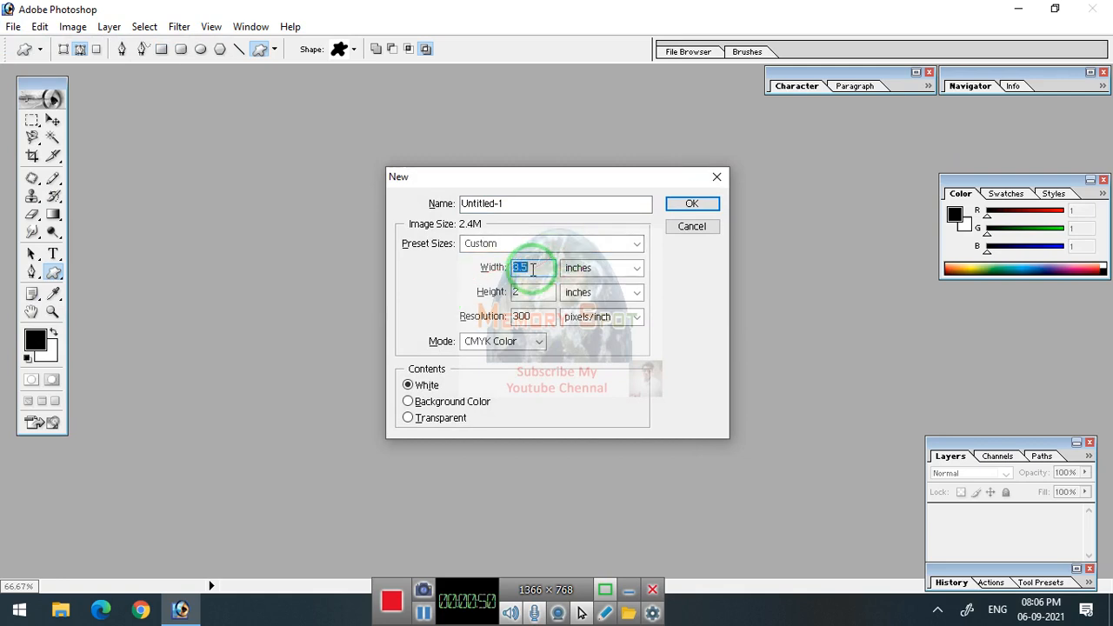
{"action": "double_click", "coordinate": [524, 291]}
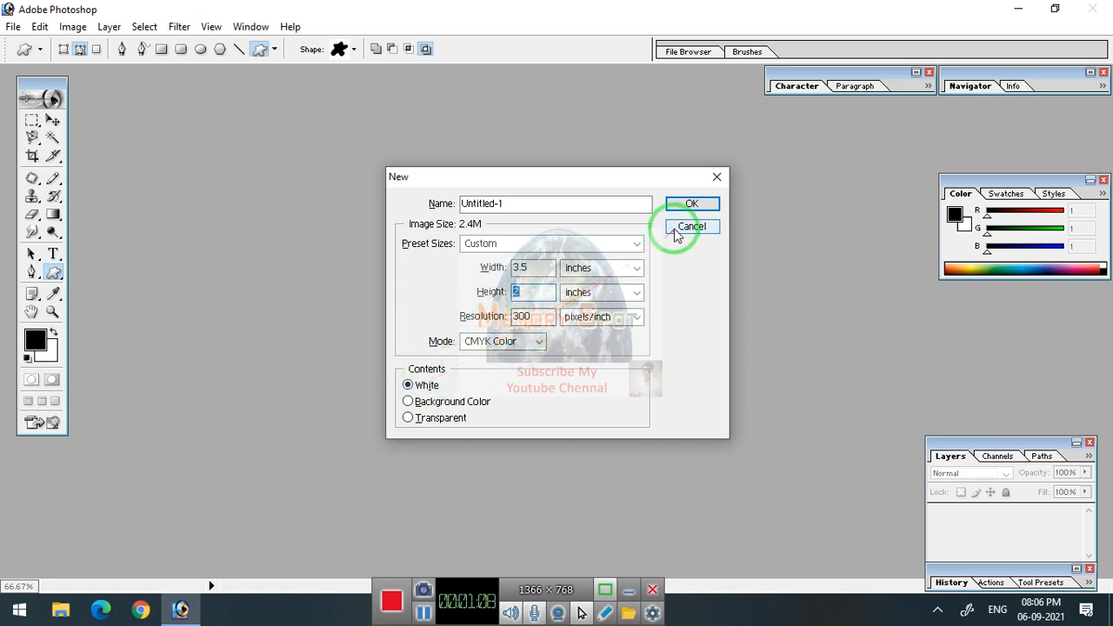
{"action": "left_click", "coordinate": [691, 209]}
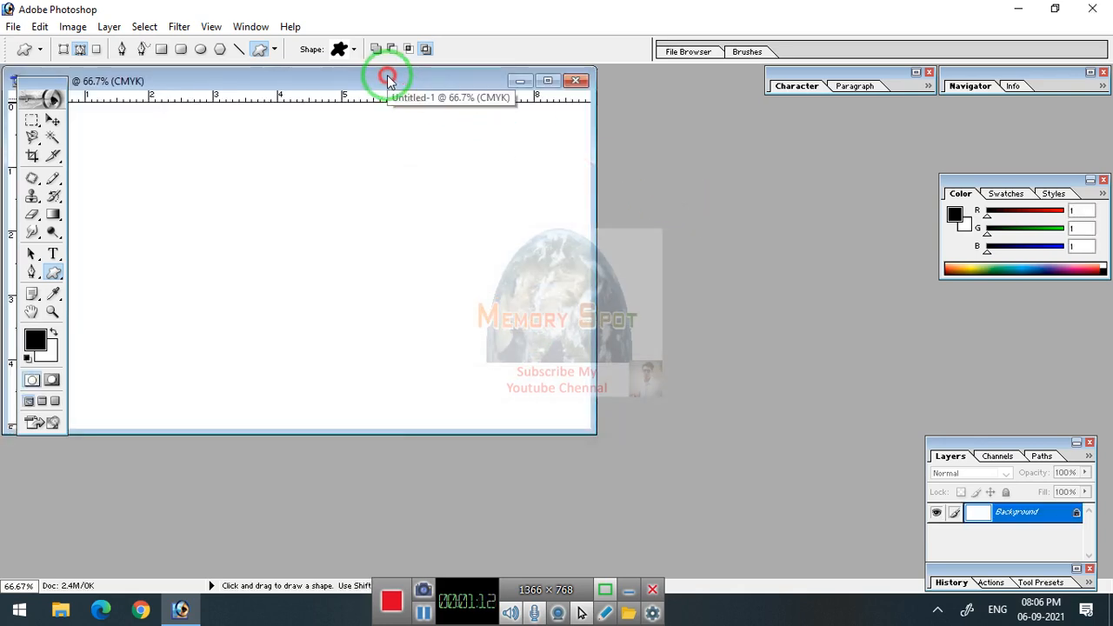
{"action": "double_click", "coordinate": [388, 81]}
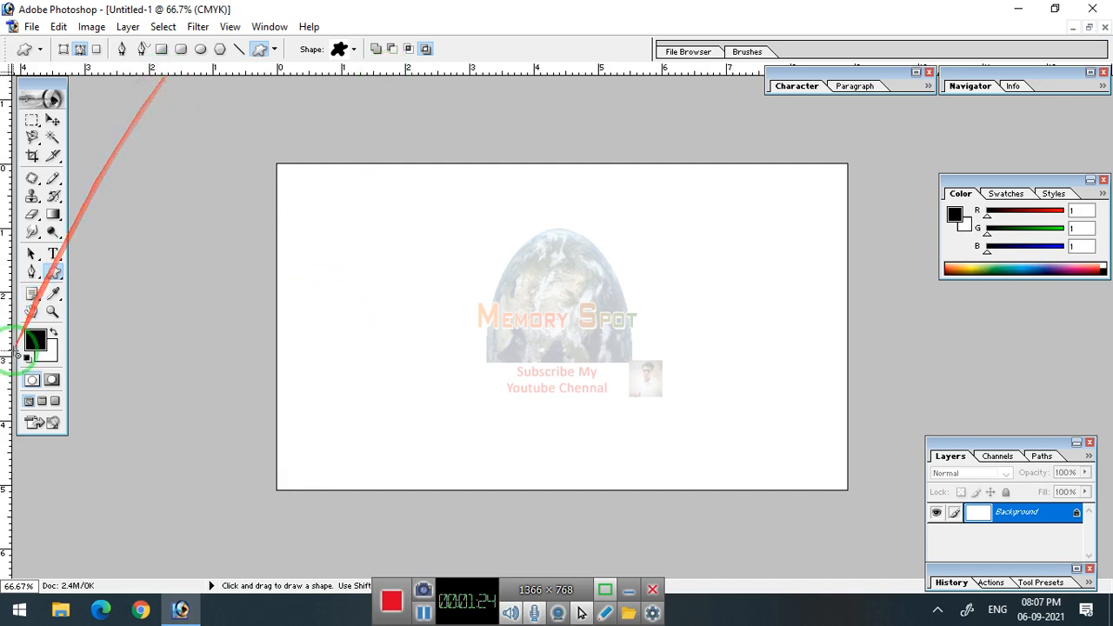
Draw a rectangle path just inside the canvas edges as a border with the Rectangle tool.
{"action": "left_click", "coordinate": [58, 279]}
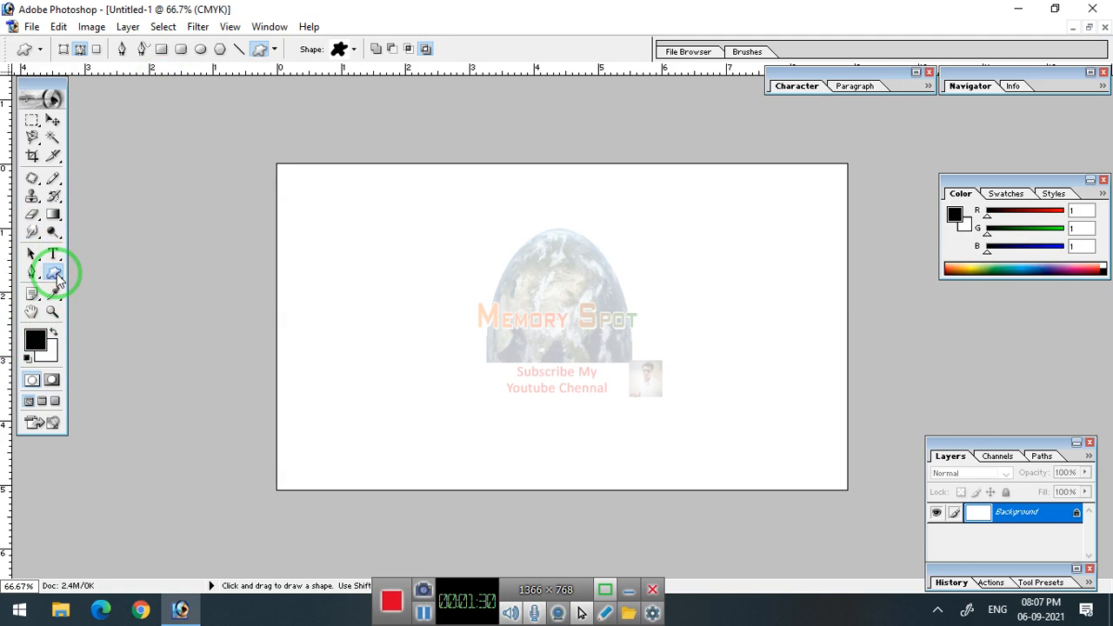
{"action": "left_click", "coordinate": [162, 48]}
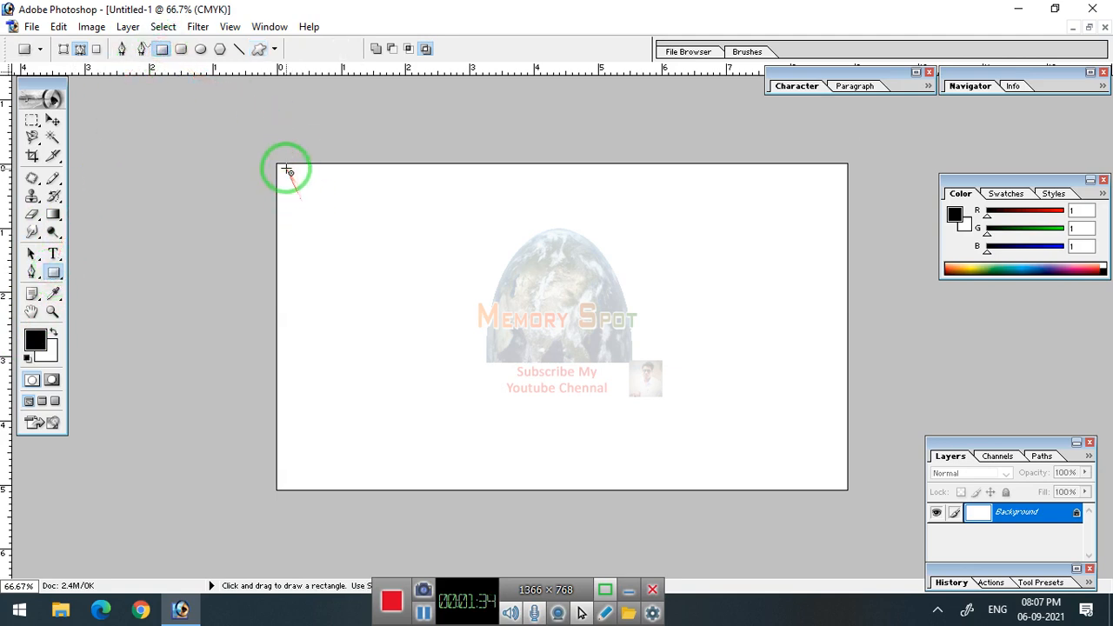
{"action": "left_click_drag", "start_coordinate": [278, 173], "coordinate": [425, 360]}
{"action": "key", "text": "ctrl+z"}
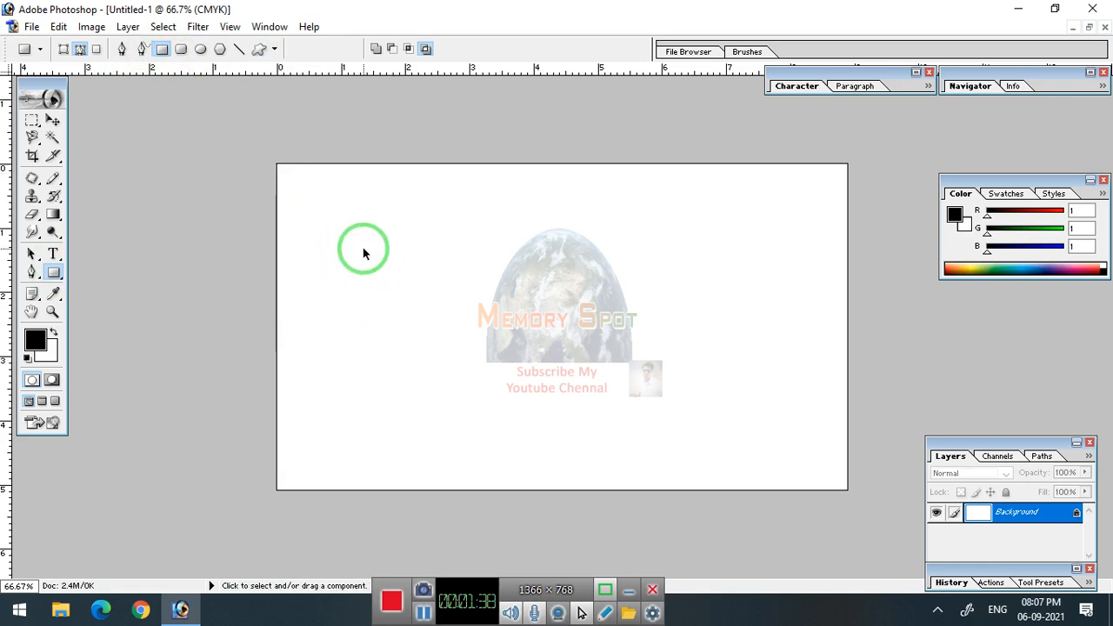
{"action": "left_click_drag", "start_coordinate": [284, 176], "coordinate": [588, 444]}
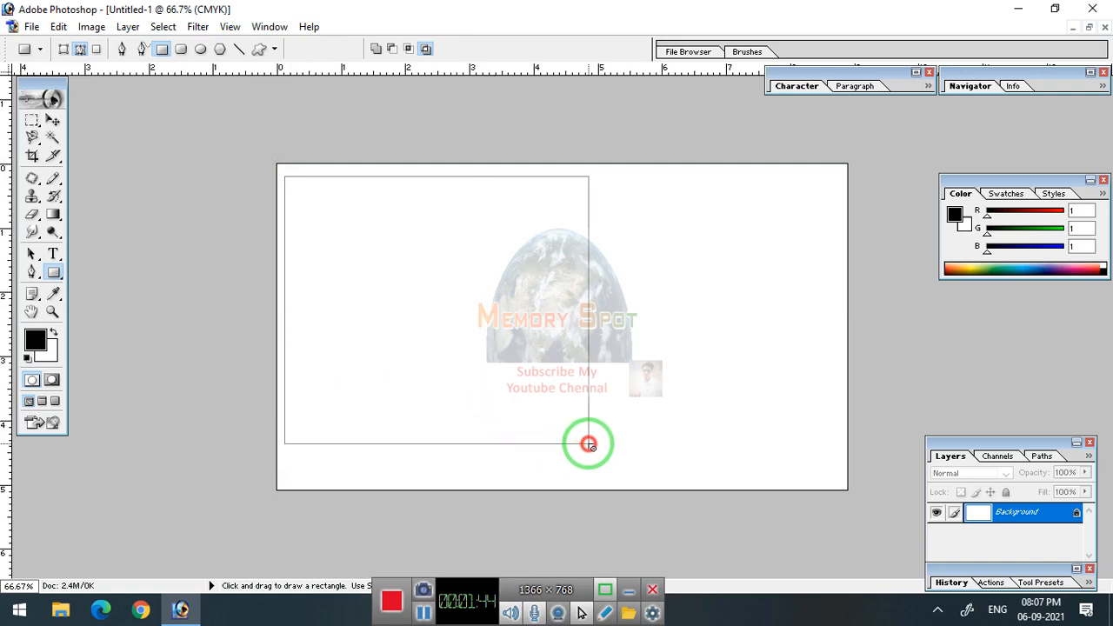
{"action": "left_click_drag", "start_coordinate": [589, 444], "coordinate": [835, 478]}
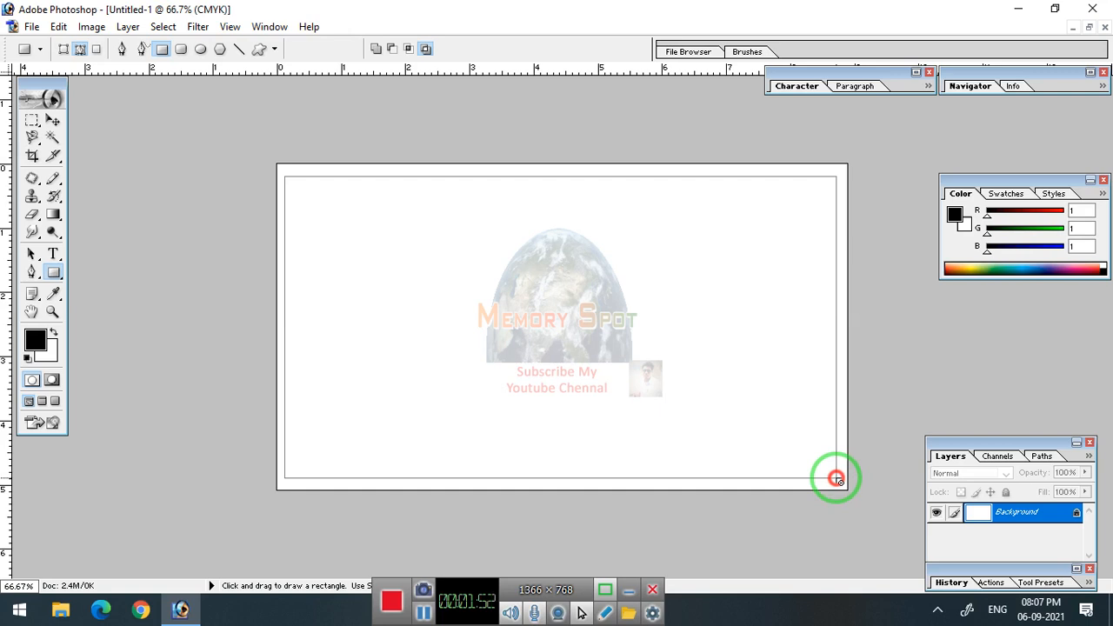
{"action": "left_click_drag", "start_coordinate": [836, 478], "coordinate": [839, 481]}
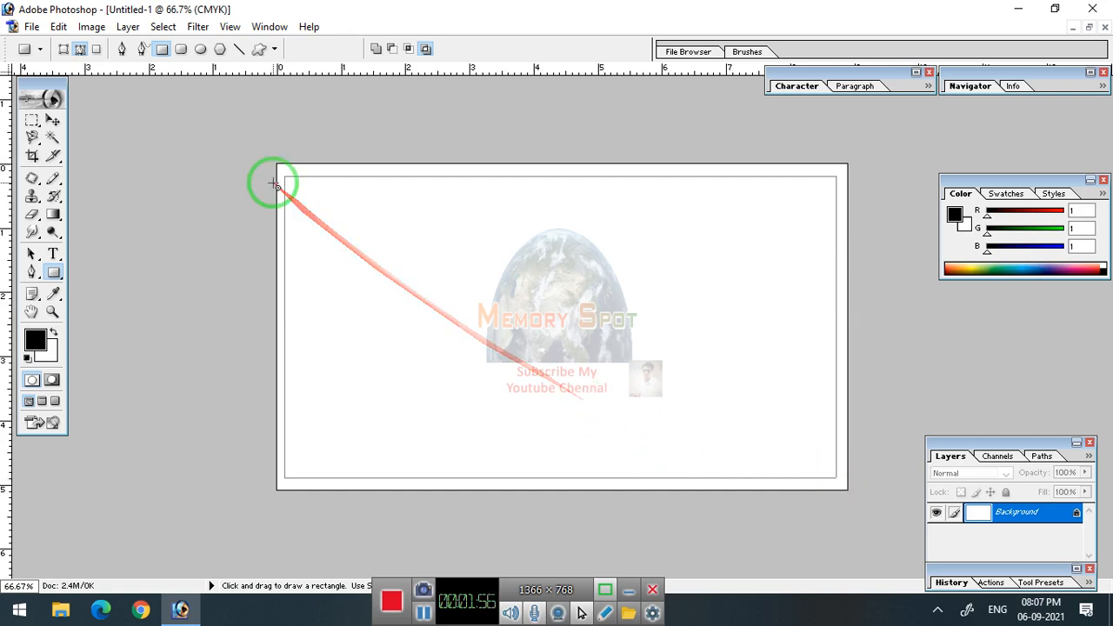
Draw a rounded rectangle path with a 10 px radius inside the border and a small ellipse in its upper-right corner.
{"action": "left_click", "coordinate": [181, 50]}
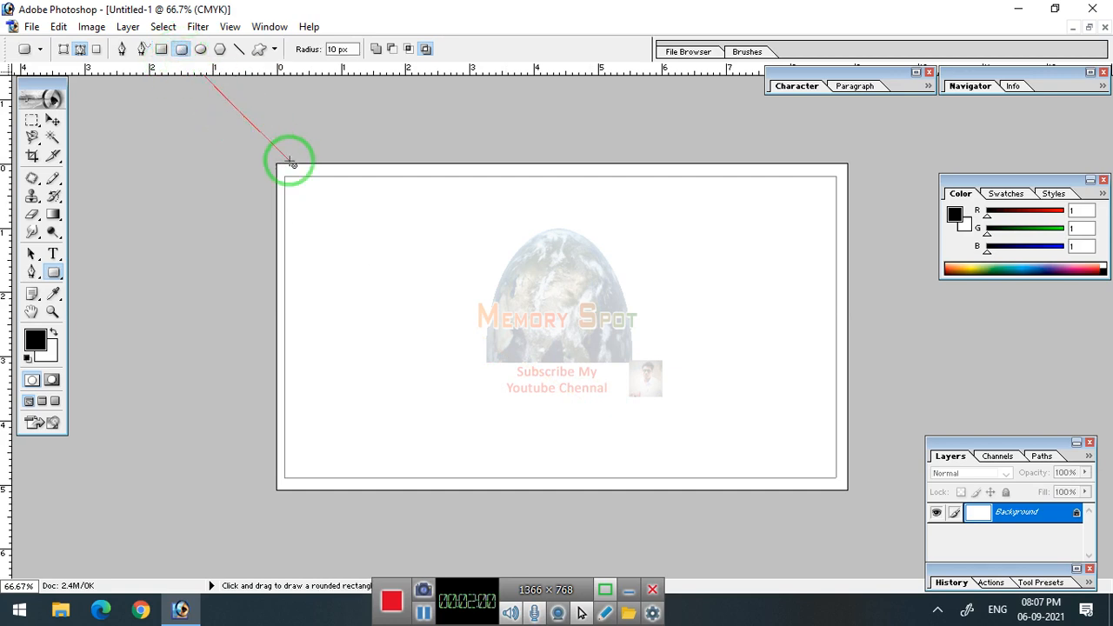
{"action": "left_click_drag", "start_coordinate": [293, 186], "coordinate": [826, 472]}
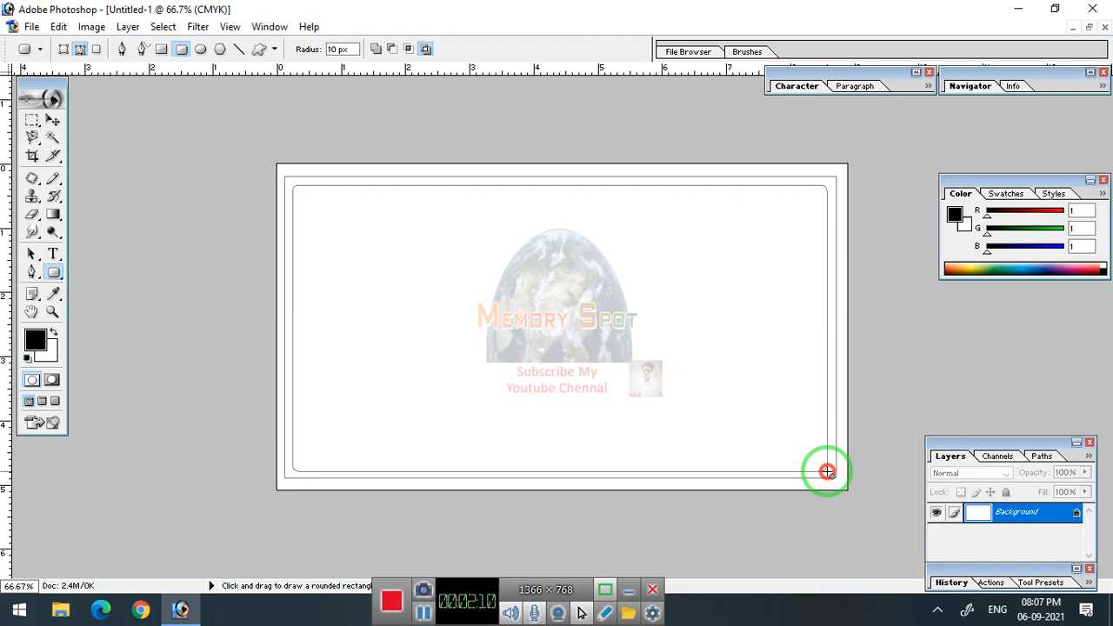
{"action": "left_click_drag", "start_coordinate": [826, 472], "coordinate": [826, 472]}
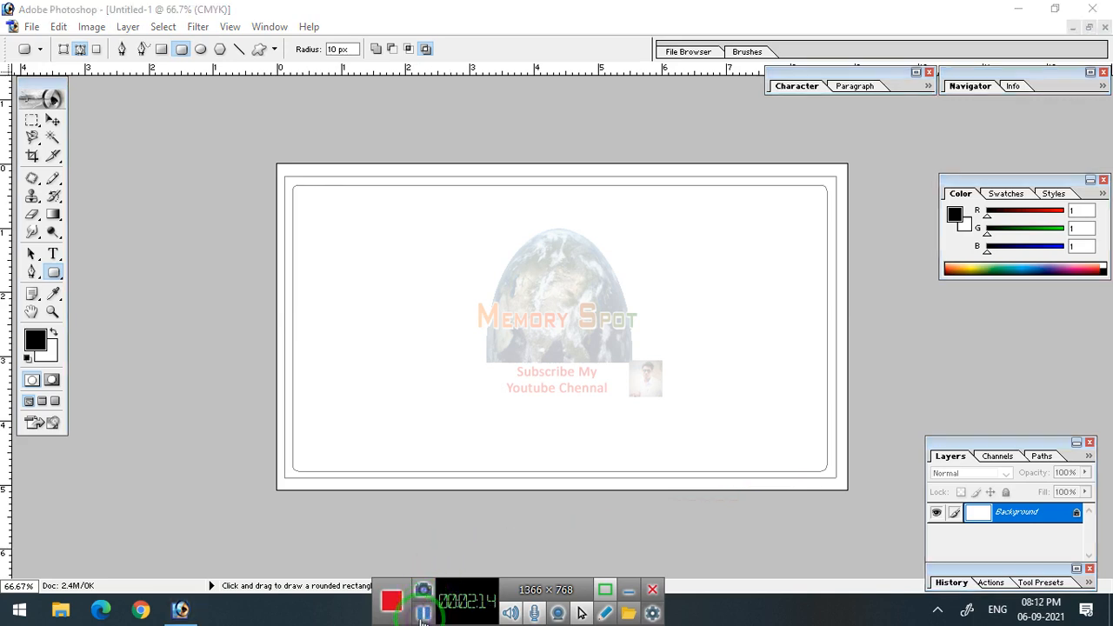
{"action": "left_click", "coordinate": [200, 50]}
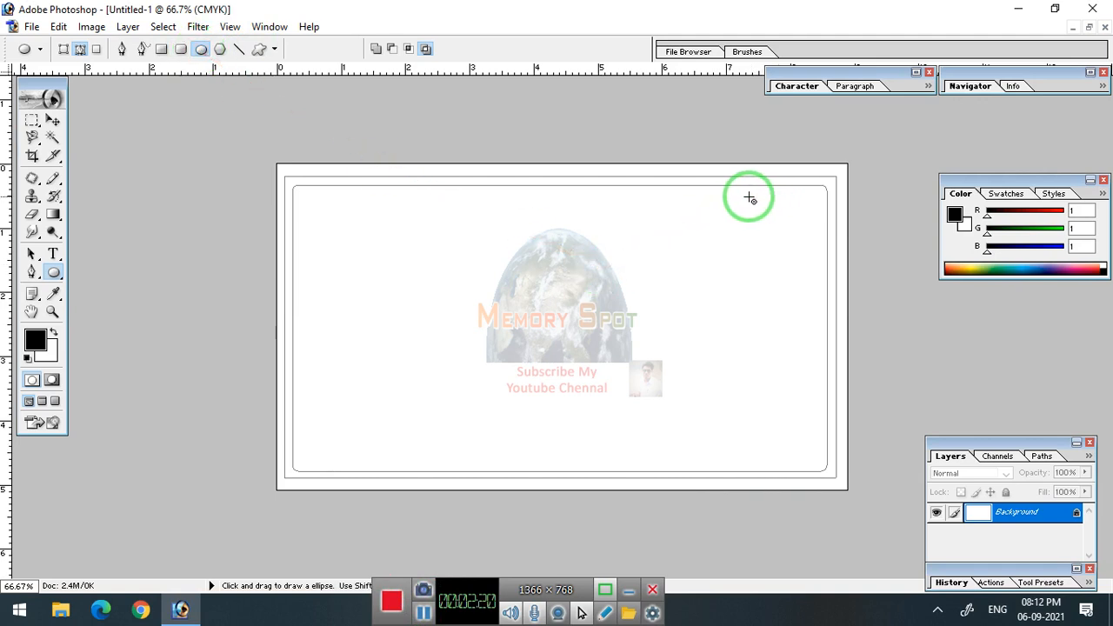
{"action": "left_click_drag", "start_coordinate": [747, 205], "coordinate": [806, 263]}
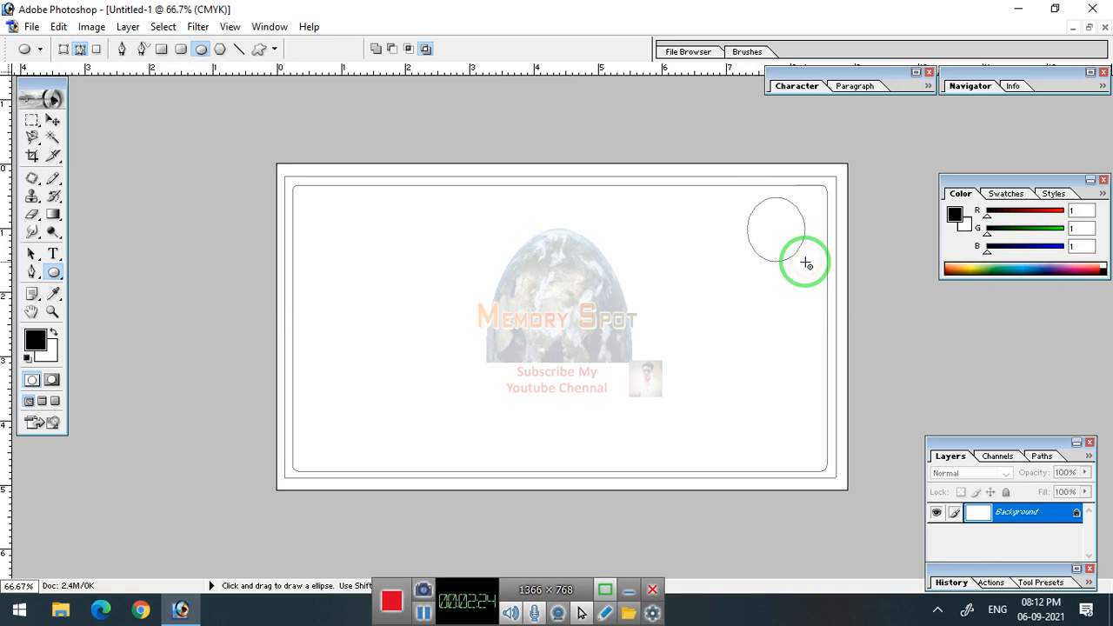
Draw a small fleur-de-lis path over the ellipse with the Custom Shape tool.
{"action": "left_click", "coordinate": [273, 53]}
{"action": "left_click", "coordinate": [258, 49]}
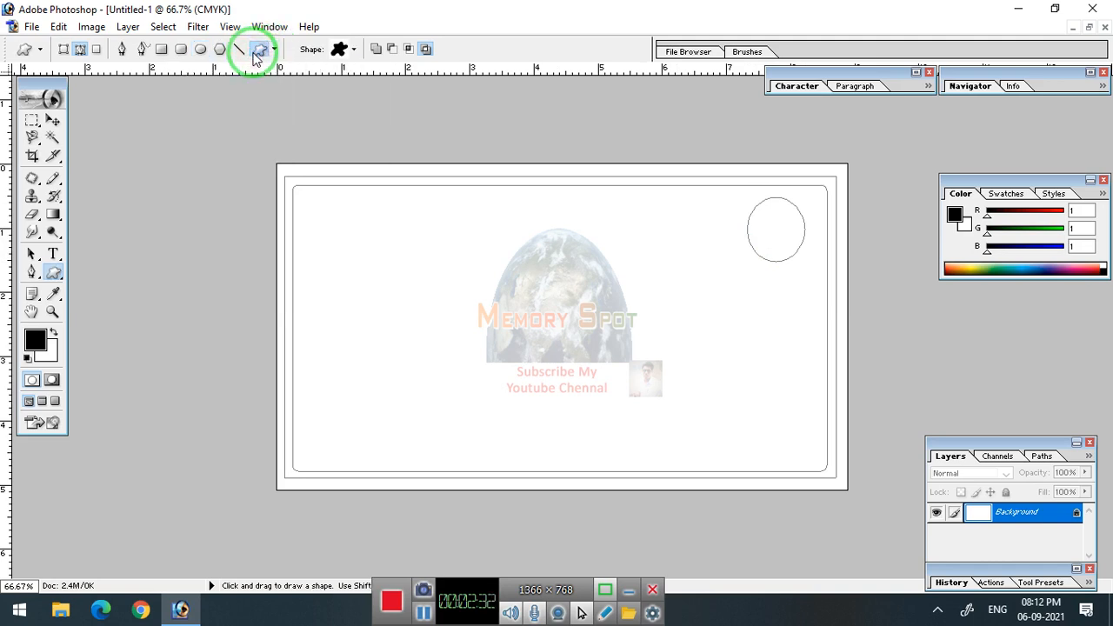
{"action": "left_click", "coordinate": [354, 50]}
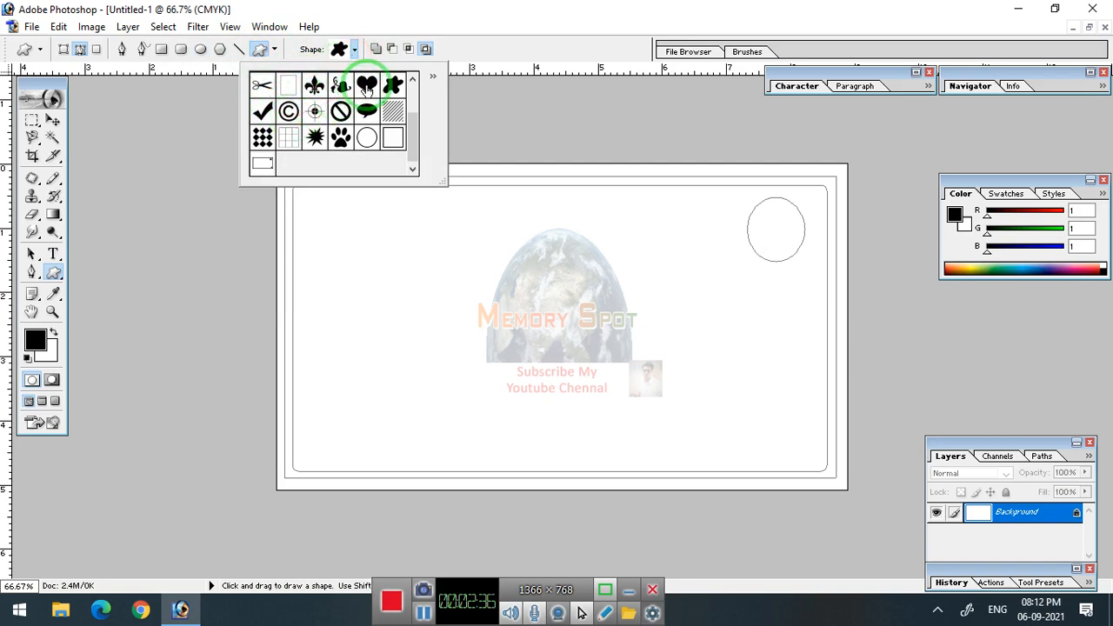
{"action": "left_click", "coordinate": [412, 98]}
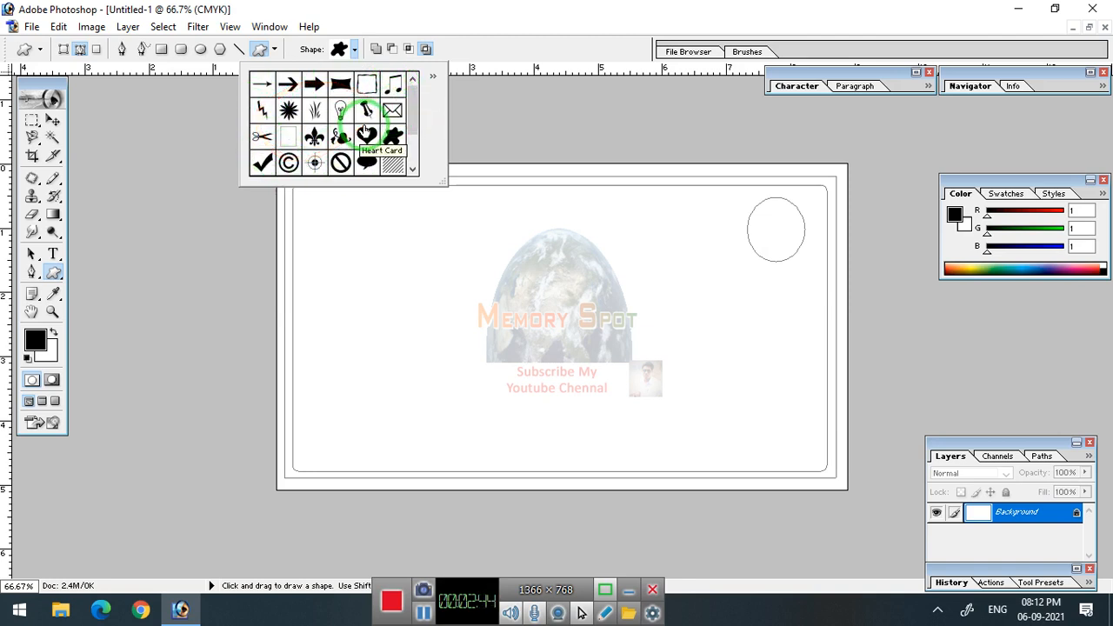
{"action": "left_click", "coordinate": [314, 136]}
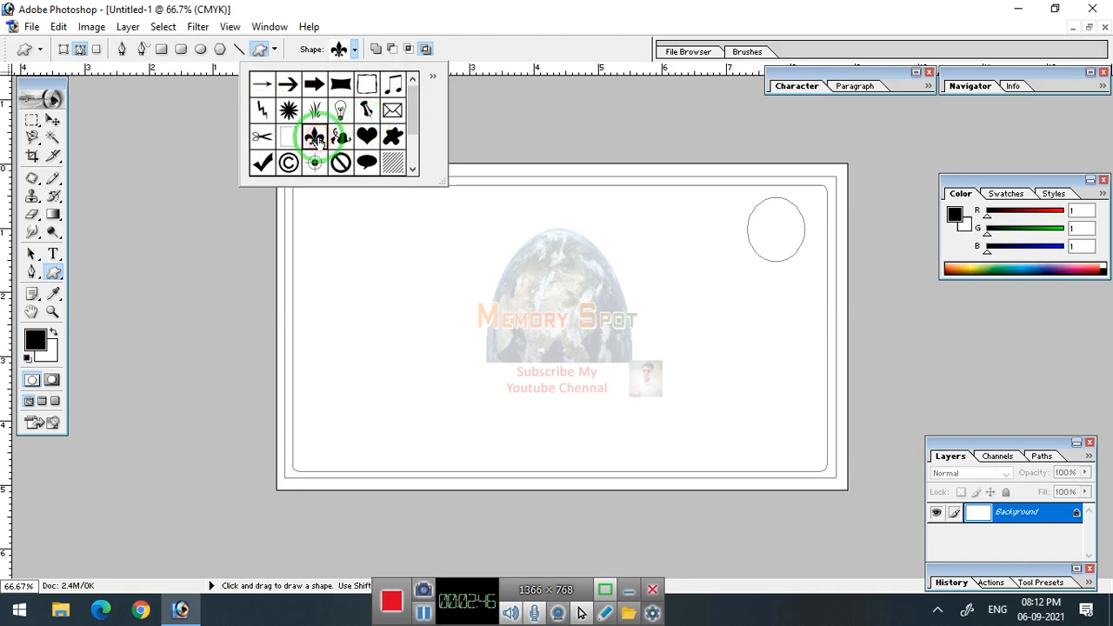
{"action": "left_click", "coordinate": [772, 418]}
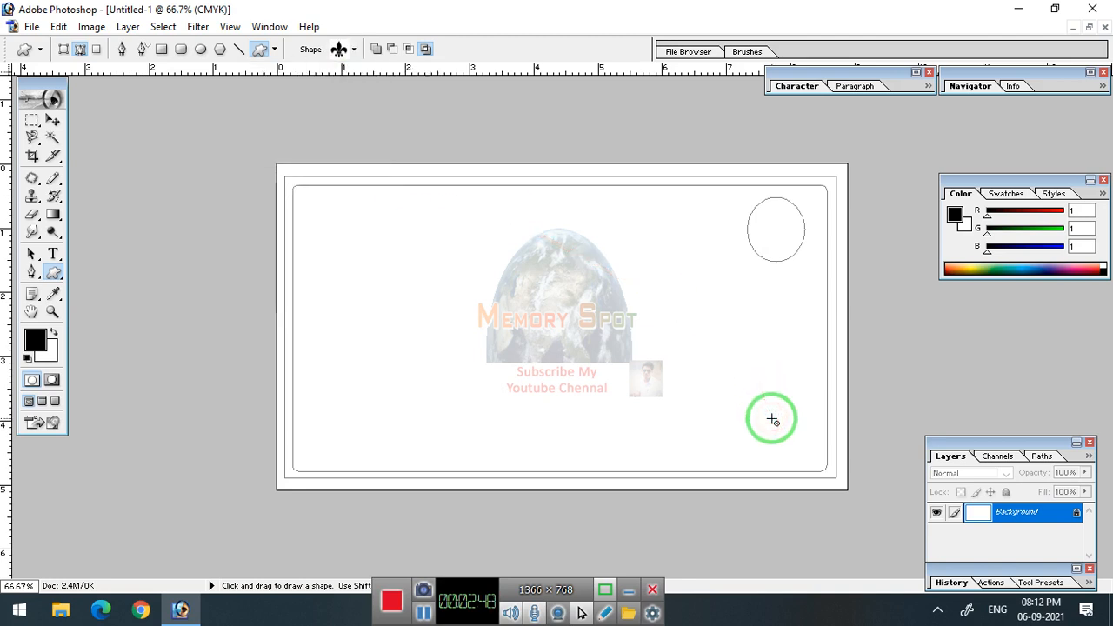
{"action": "mouse_move", "coordinate": [763, 203]}
{"action": "left_mouse_down"}
{"action": "mouse_move", "coordinate": [773, 236]}
{"action": "mouse_move", "coordinate": [793, 244]}
{"action": "mouse_move", "coordinate": [762, 217]}
{"action": "left_mouse_up"}
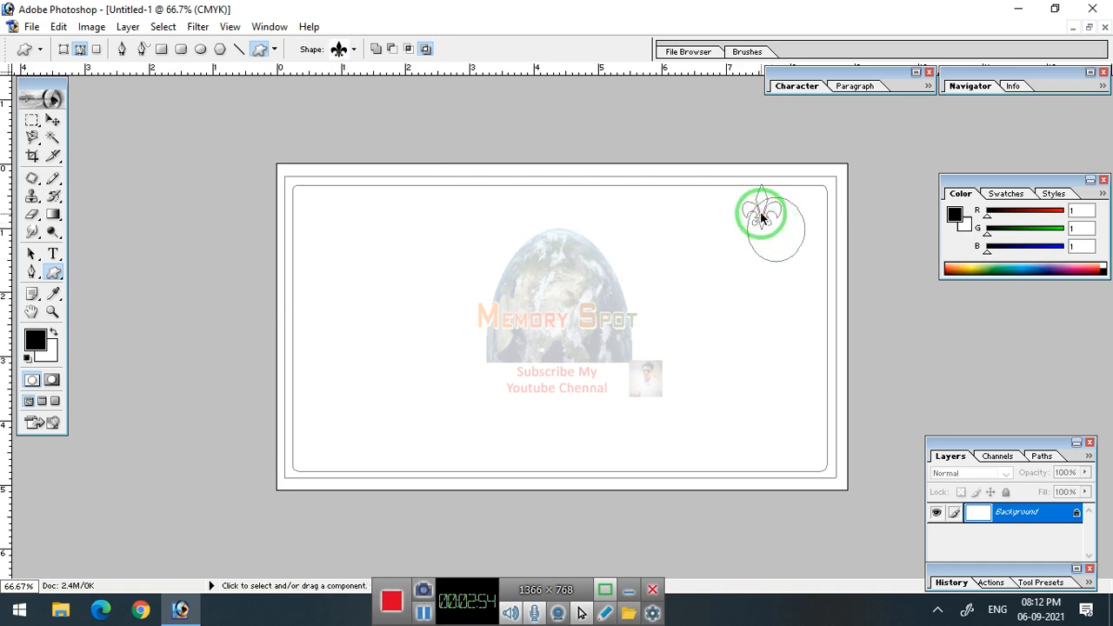
Move the fleur-de-lis path to the centre of the ellipse.
{"action": "left_click", "coordinate": [762, 217]}
{"action": "left_click_drag", "start_coordinate": [761, 217], "coordinate": [775, 237]}
{"action": "left_click", "coordinate": [776, 232], "text": "ctrl"}
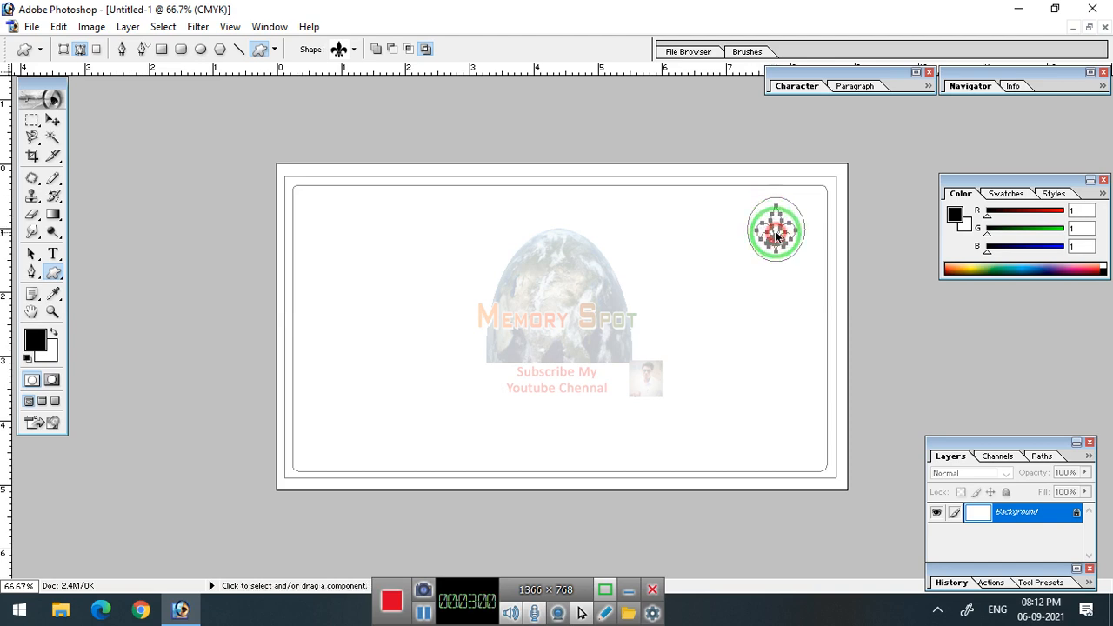
{"action": "left_click", "coordinate": [775, 232]}
{"action": "left_click", "coordinate": [631, 258]}
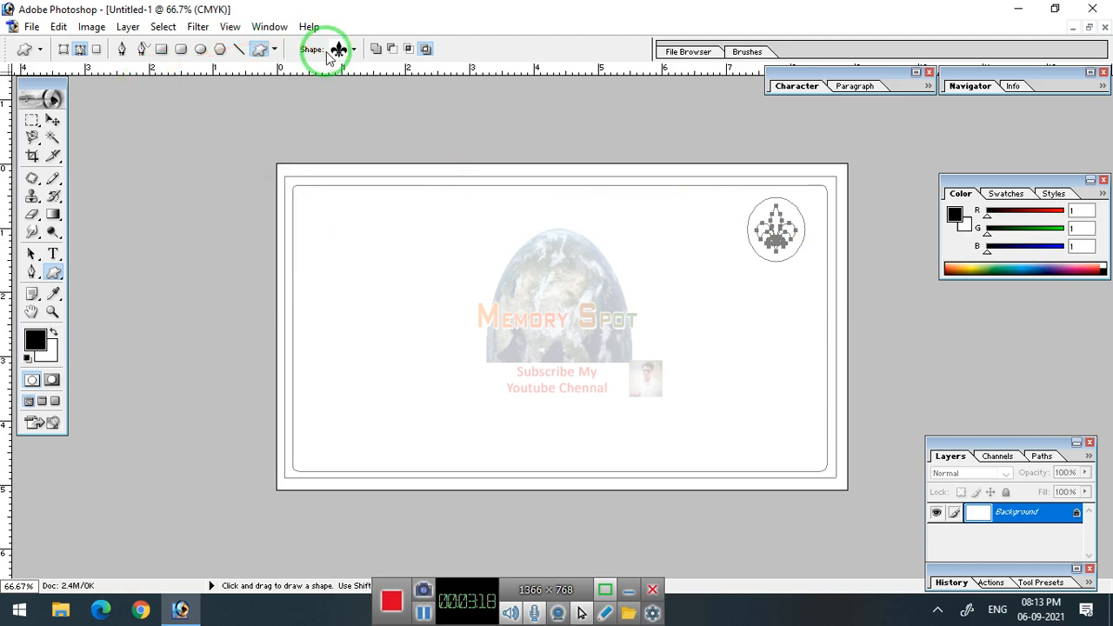
Try to draw a three-sided star path near the card's left edge with the Polygon tool.
{"action": "left_click", "coordinate": [222, 50]}
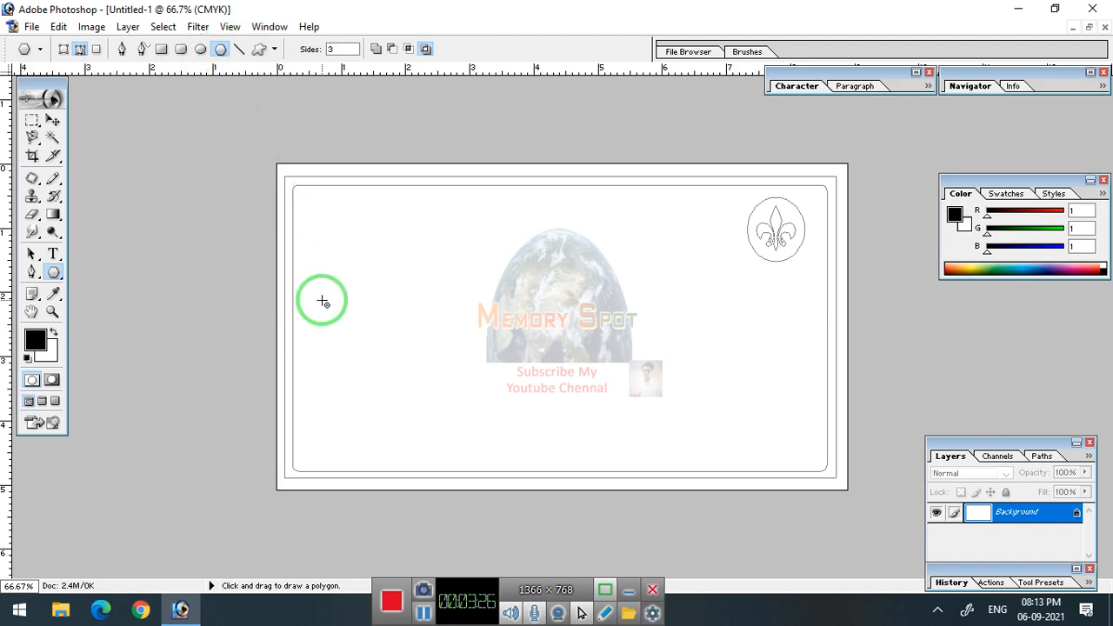
{"action": "double_click", "coordinate": [334, 51]}
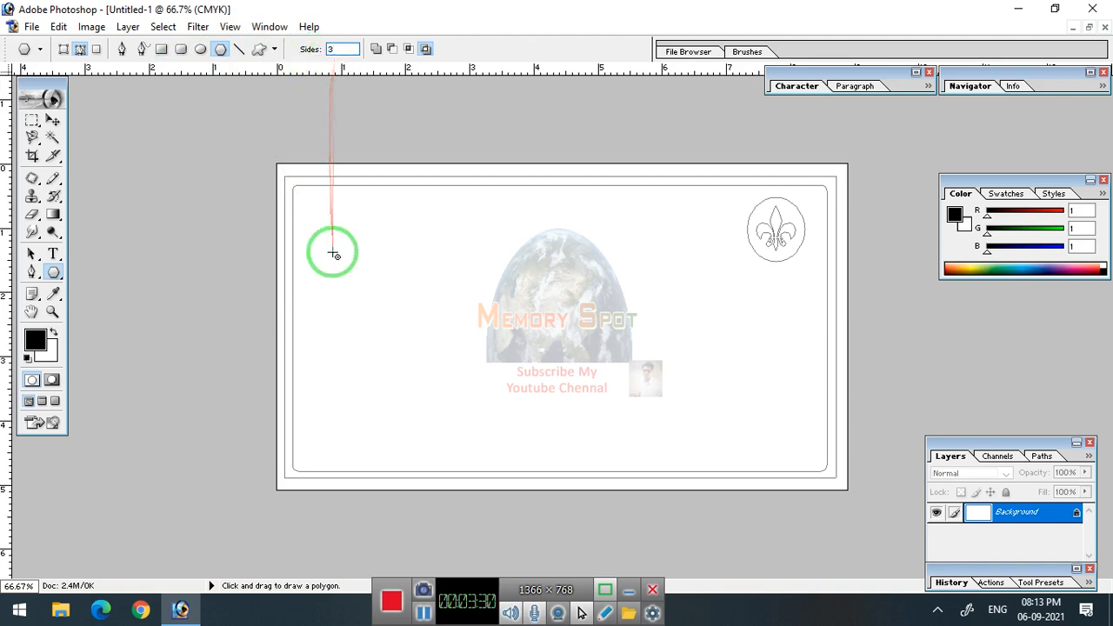
{"action": "left_click_drag", "start_coordinate": [335, 252], "coordinate": [299, 242]}
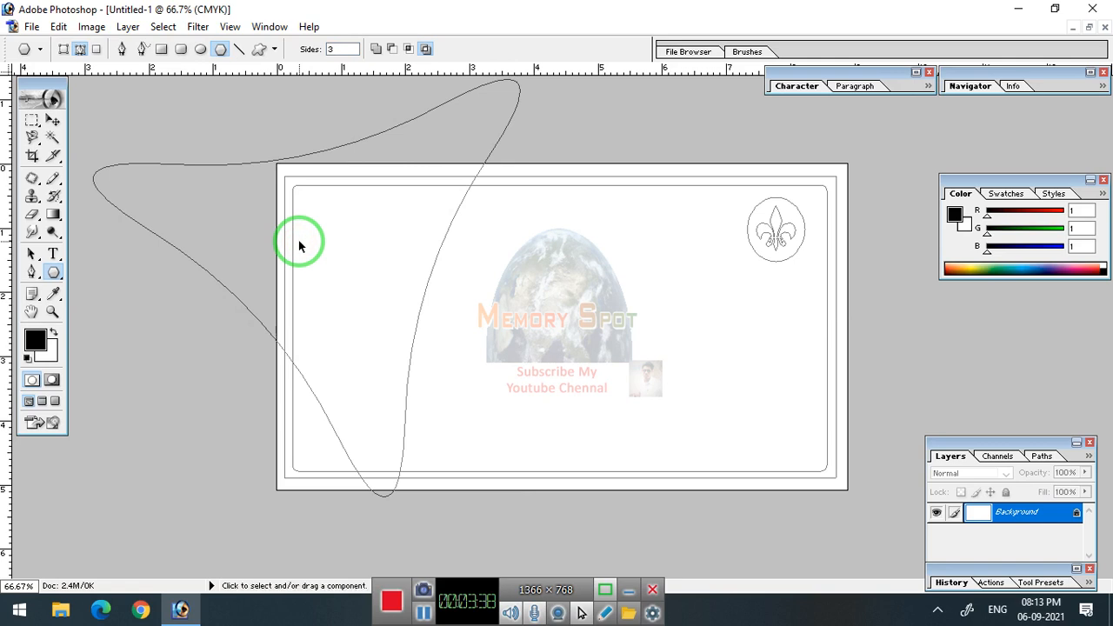
Undo the three-sided star, set the number of sides to 5 and draw a five-sided star path near the card's left edge.
{"action": "left_click_drag", "start_coordinate": [299, 243], "coordinate": [298, 240]}
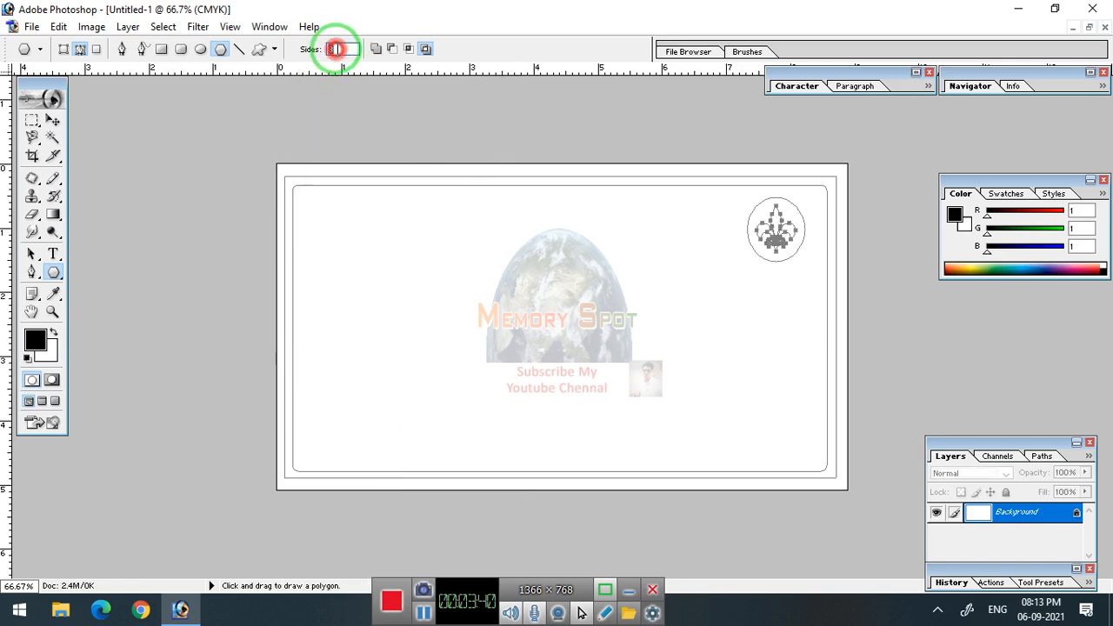
{"action": "type", "text": "5"}
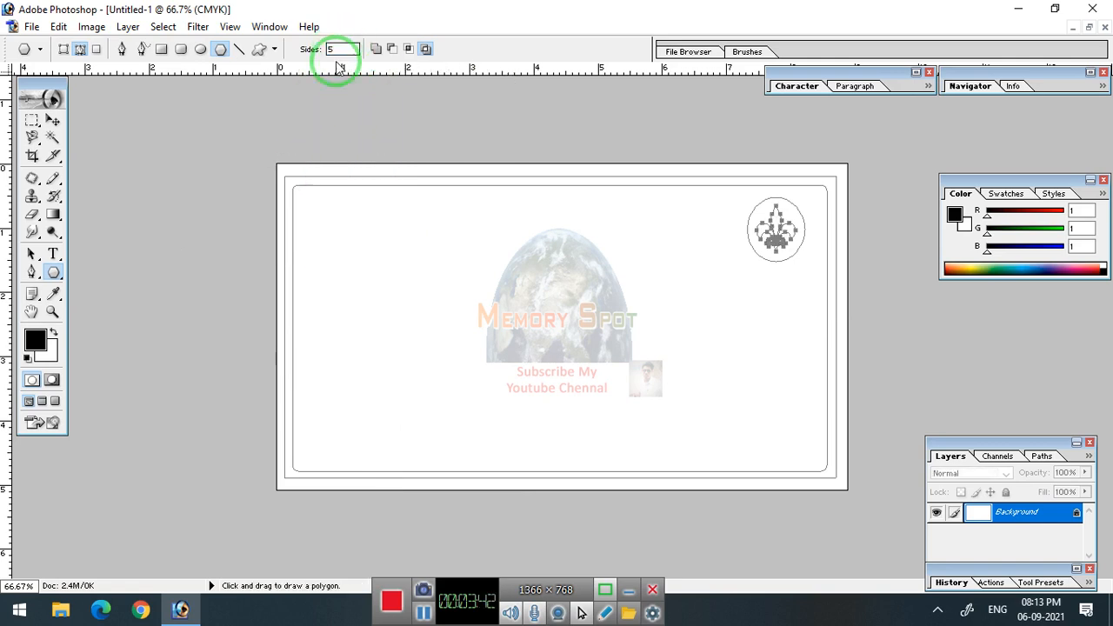
{"action": "left_click_drag", "start_coordinate": [348, 257], "coordinate": [339, 298]}
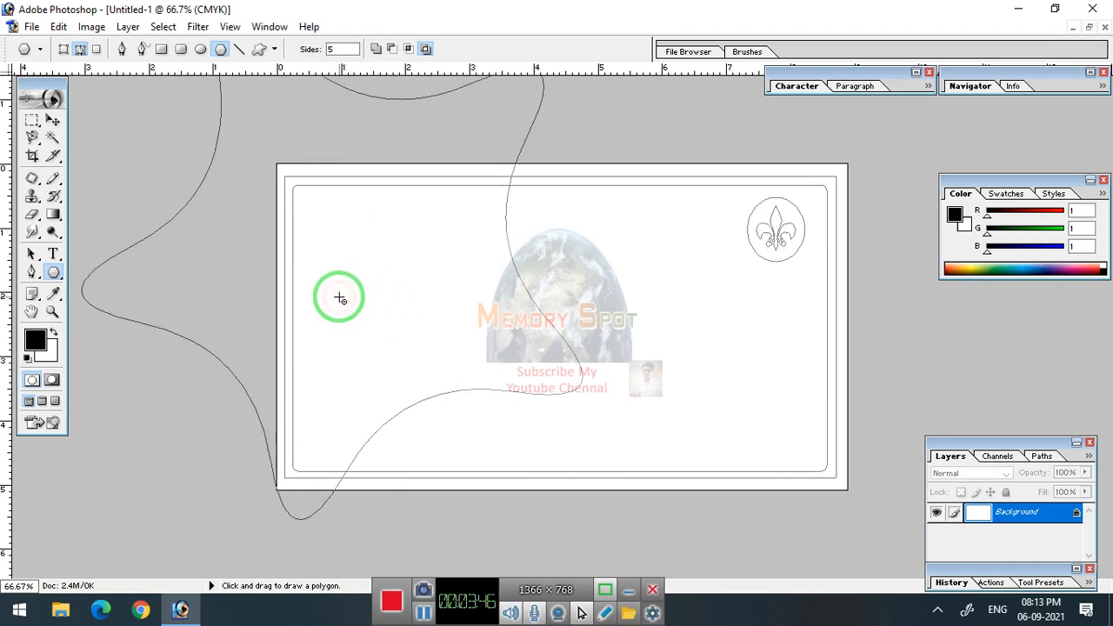
Replace the oversized star path with a five-pointed star of 2 cm radius, without smooth corners or smooth indents, in the card's right half.
{"action": "left_click", "coordinate": [276, 52]}
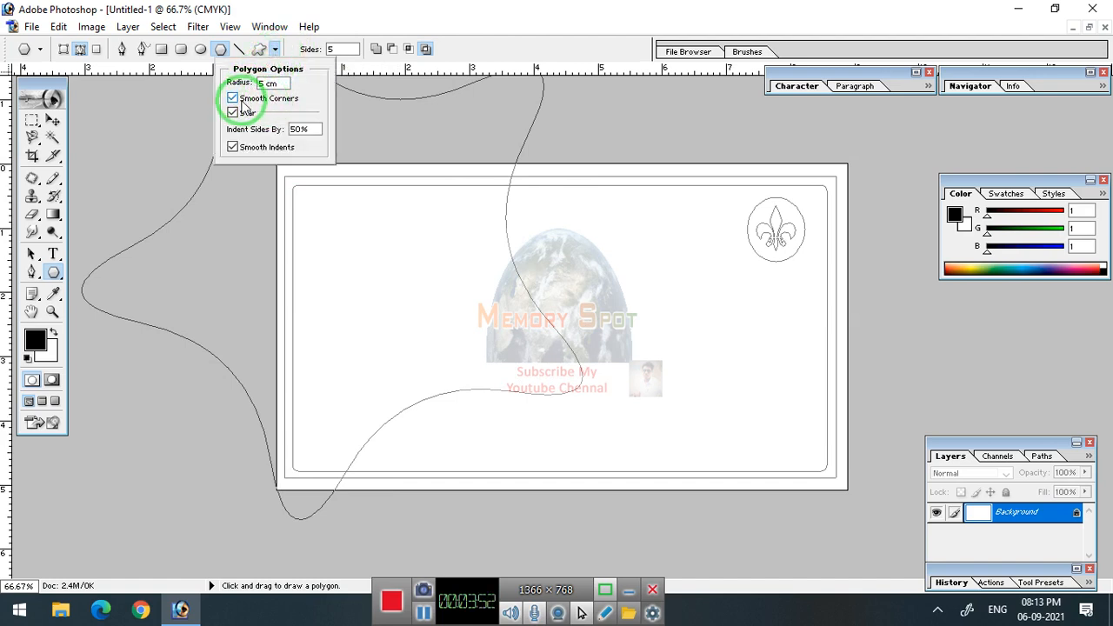
{"action": "left_click", "coordinate": [264, 84]}
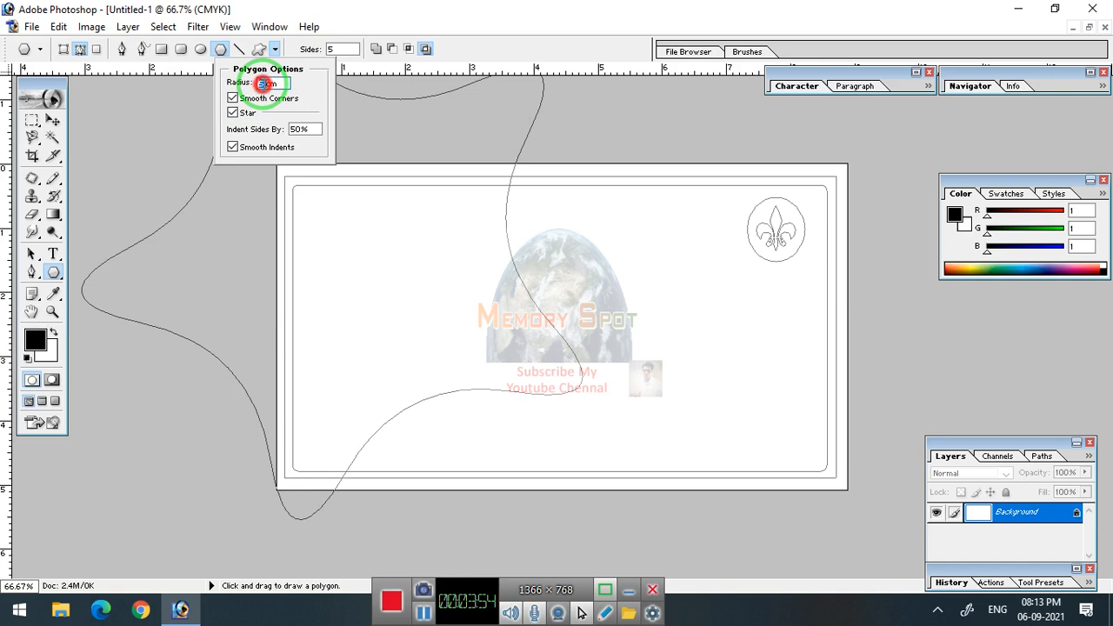
{"action": "key", "text": "Delete"}
{"action": "key", "text": "Delete"}
{"action": "left_click", "coordinate": [233, 113]}
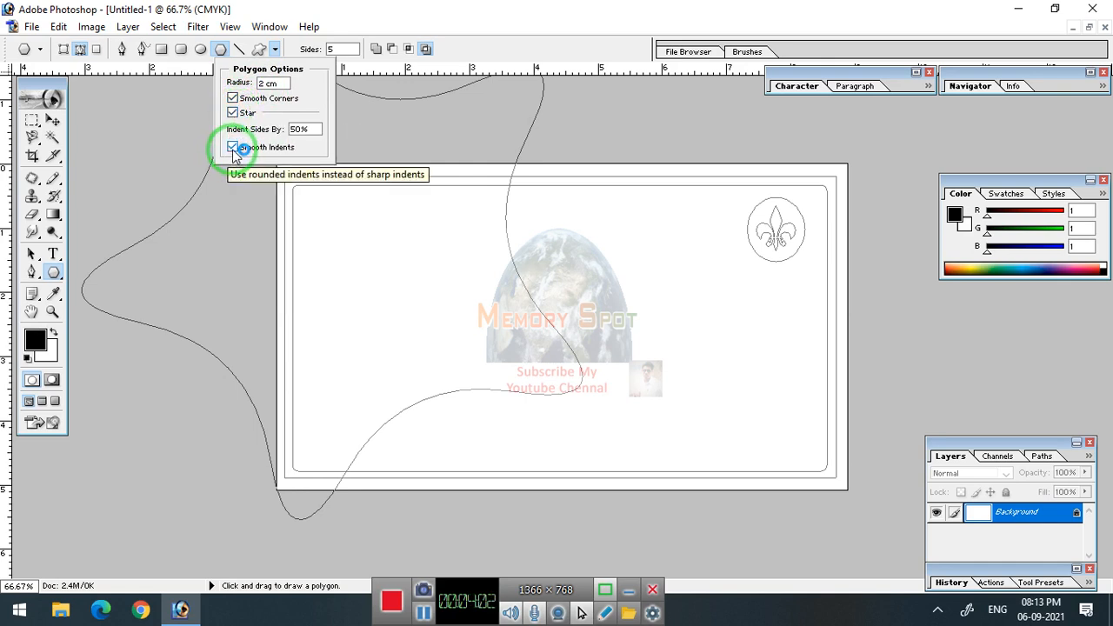
{"action": "left_click", "coordinate": [233, 147]}
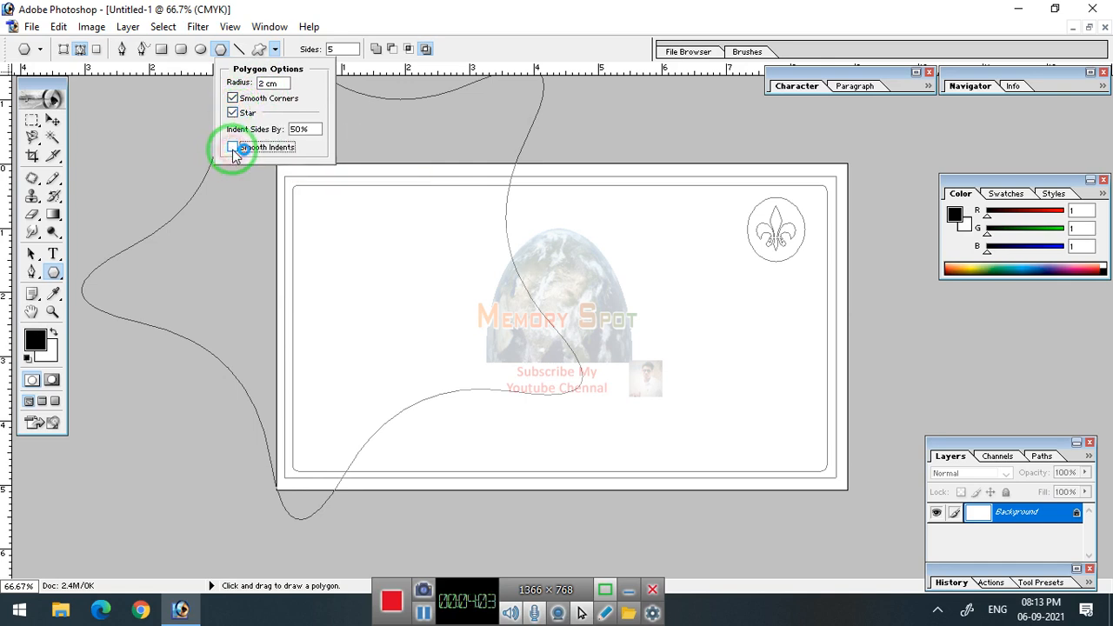
{"action": "left_click", "coordinate": [234, 99]}
{"action": "left_click", "coordinate": [379, 130]}
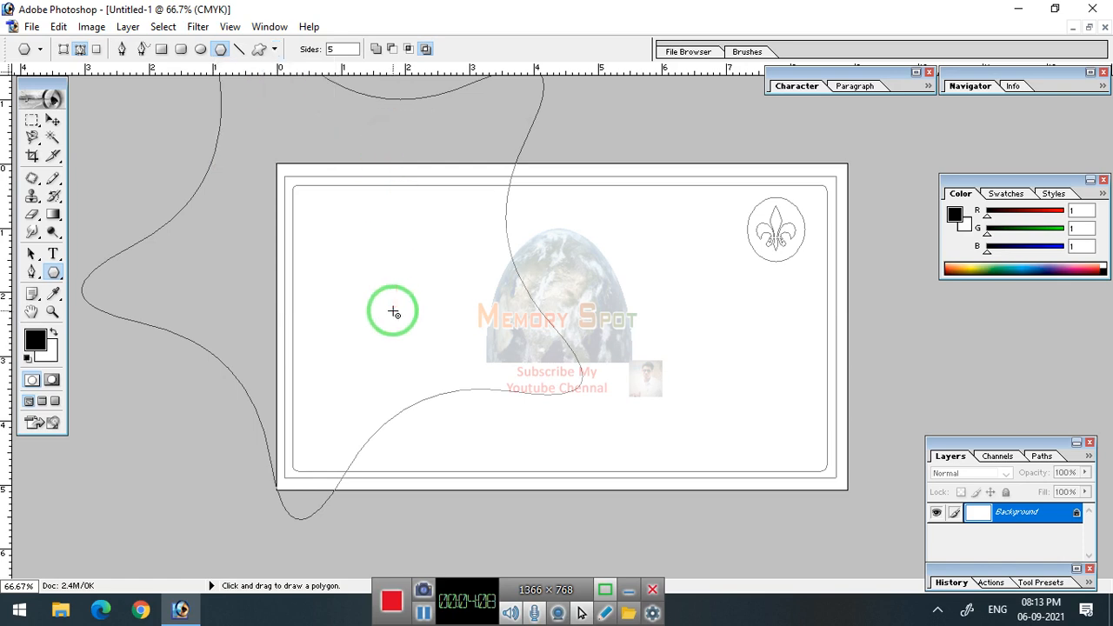
{"action": "key", "text": "ctrl+alt+z"}
{"action": "mouse_move", "coordinate": [375, 257]}
{"action": "left_mouse_down"}
{"action": "mouse_move", "coordinate": [421, 301]}
{"action": "mouse_move", "coordinate": [631, 404]}
{"action": "mouse_move", "coordinate": [746, 385]}
{"action": "mouse_move", "coordinate": [712, 378]}
{"action": "left_mouse_up"}
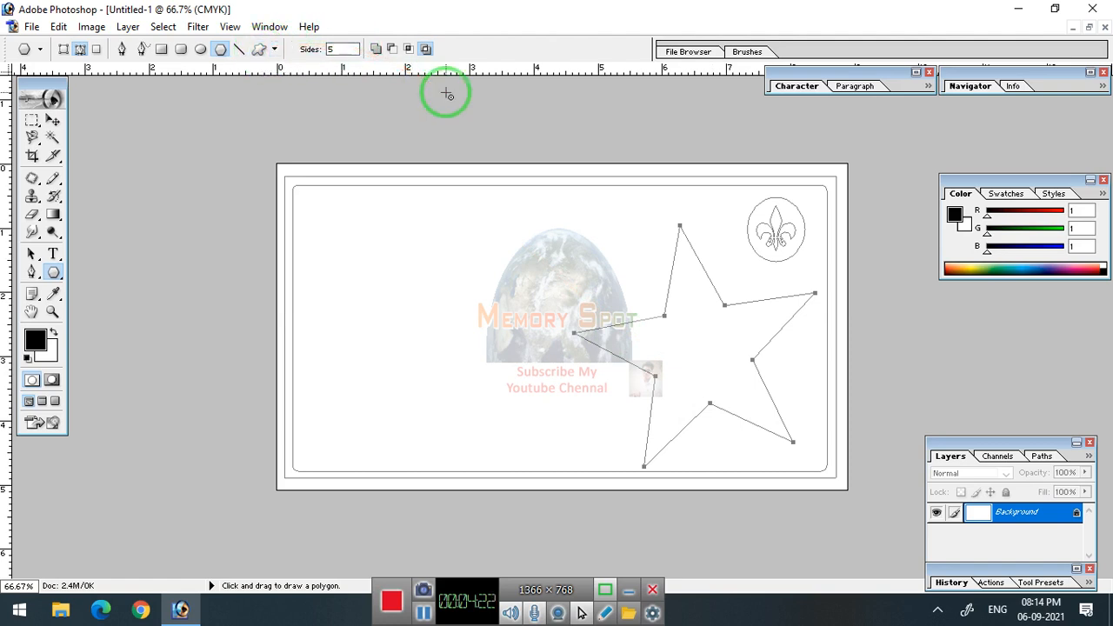
Set the number of sides to 50 and draw a 50-pointed star path in the card's left half.
{"action": "left_click", "coordinate": [272, 49]}
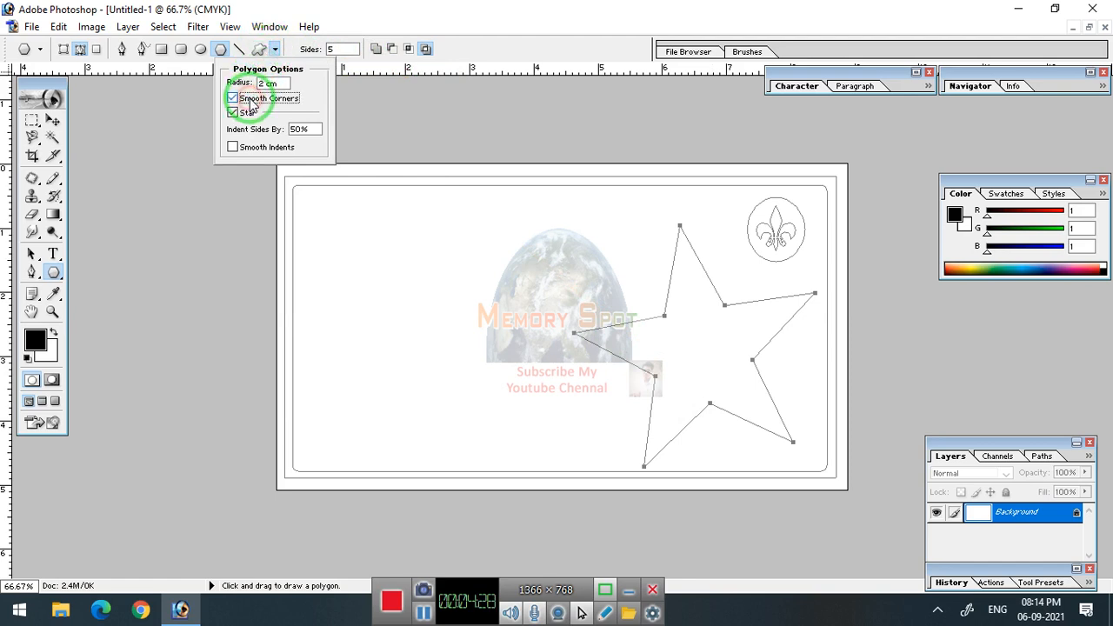
{"action": "left_click", "coordinate": [331, 48]}
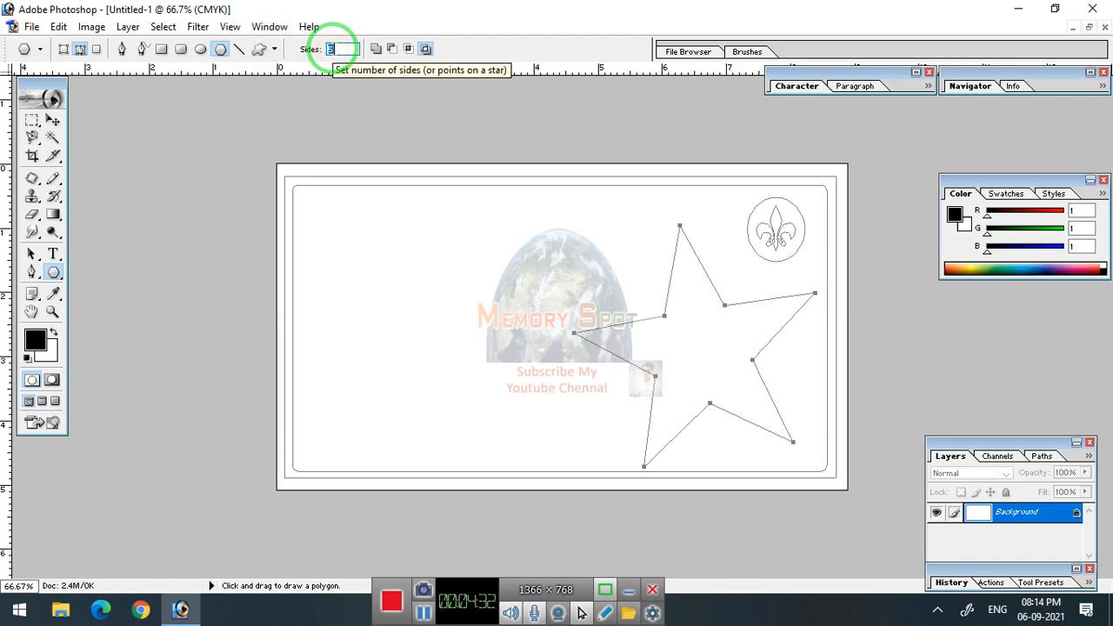
{"action": "type", "text": "50"}
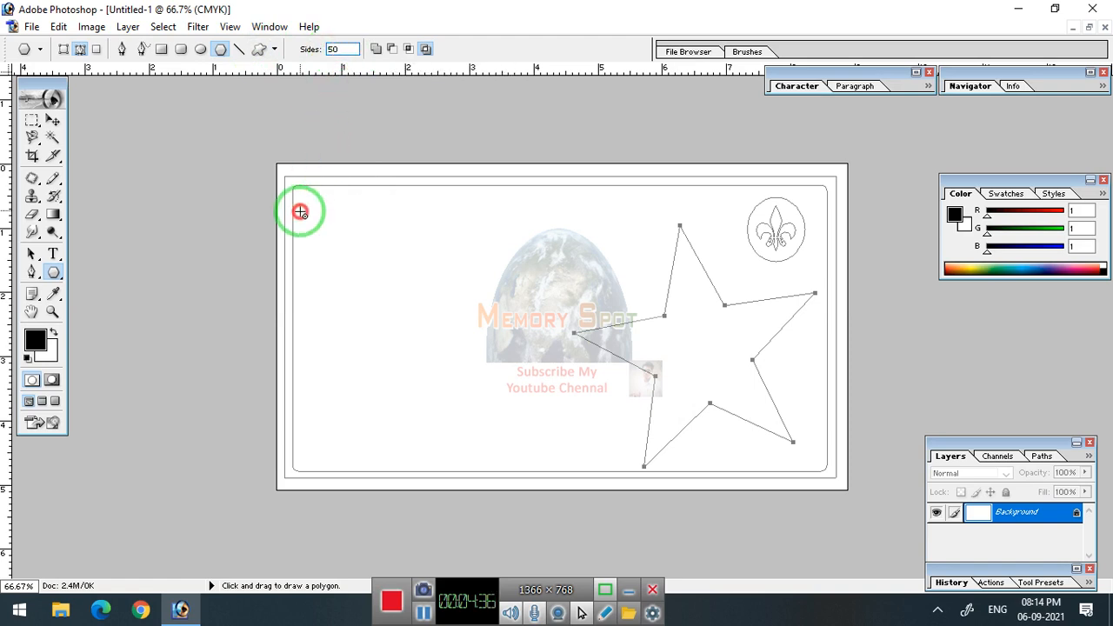
{"action": "left_click_drag", "start_coordinate": [300, 212], "coordinate": [450, 350]}
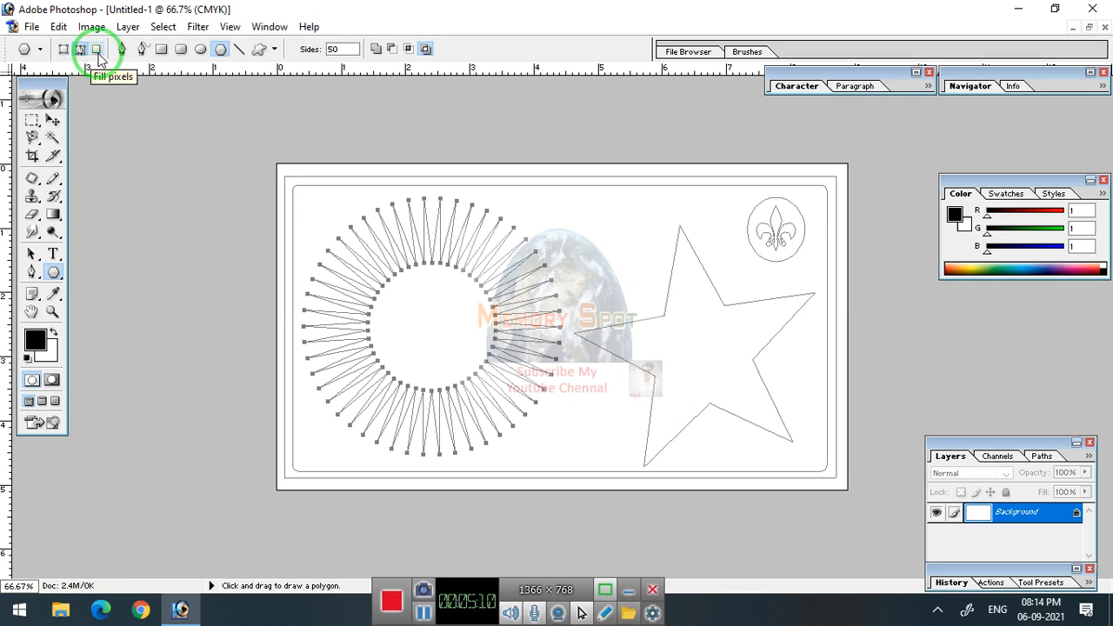
Draw two black 50-pointed stars as shape layers, one over the card's upper-left corner and one over its lower-right corner.
{"action": "left_click", "coordinate": [62, 51]}
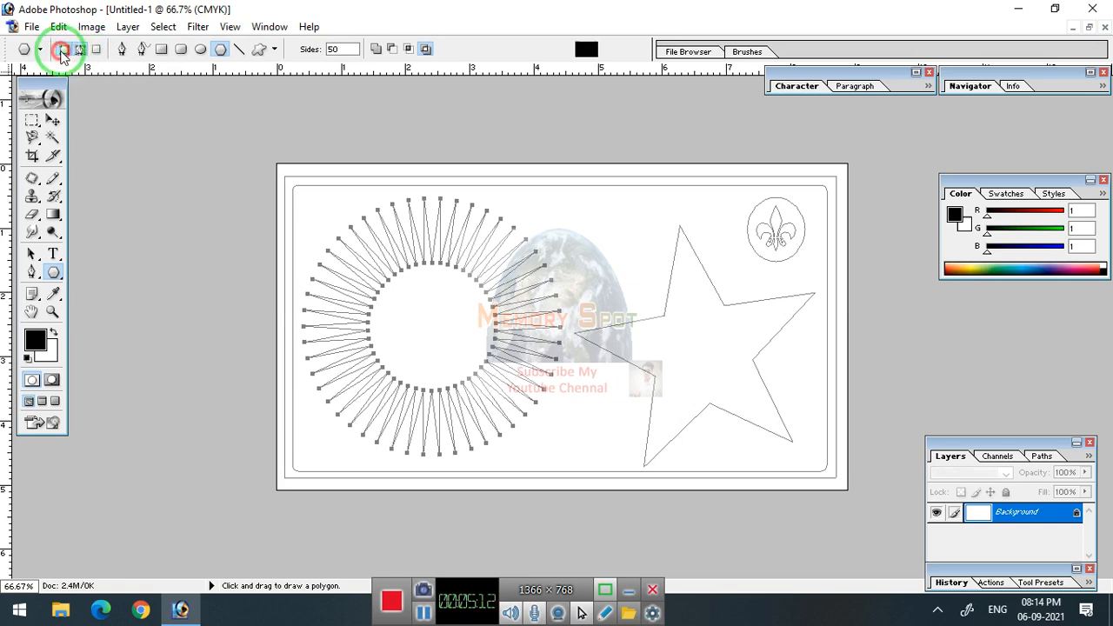
{"action": "left_click_drag", "start_coordinate": [311, 202], "coordinate": [435, 315]}
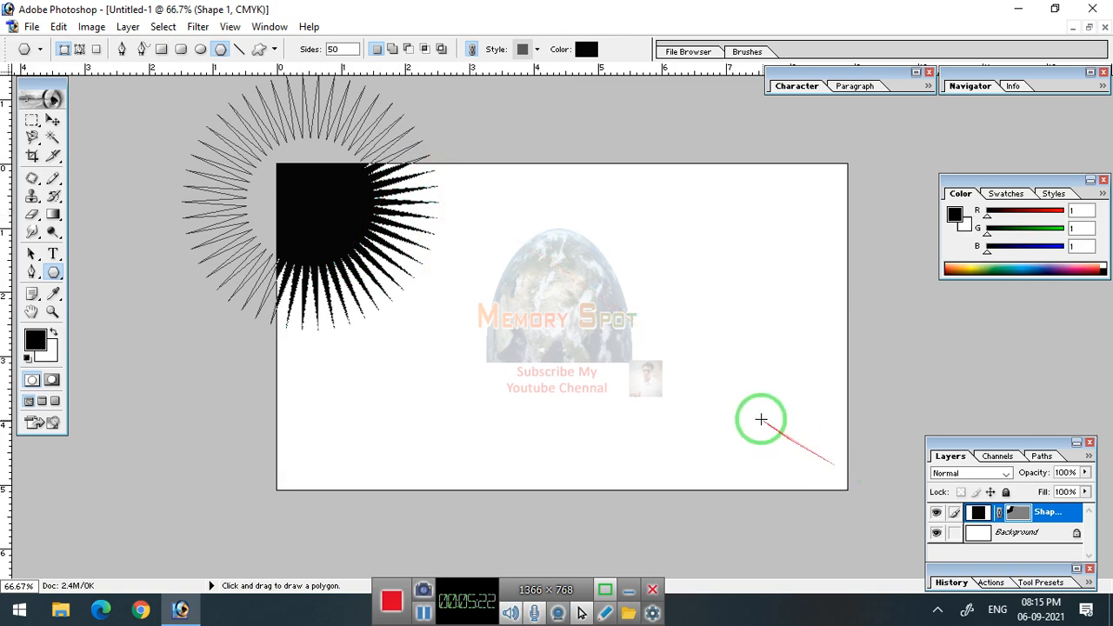
{"action": "left_click_drag", "start_coordinate": [758, 418], "coordinate": [827, 474]}
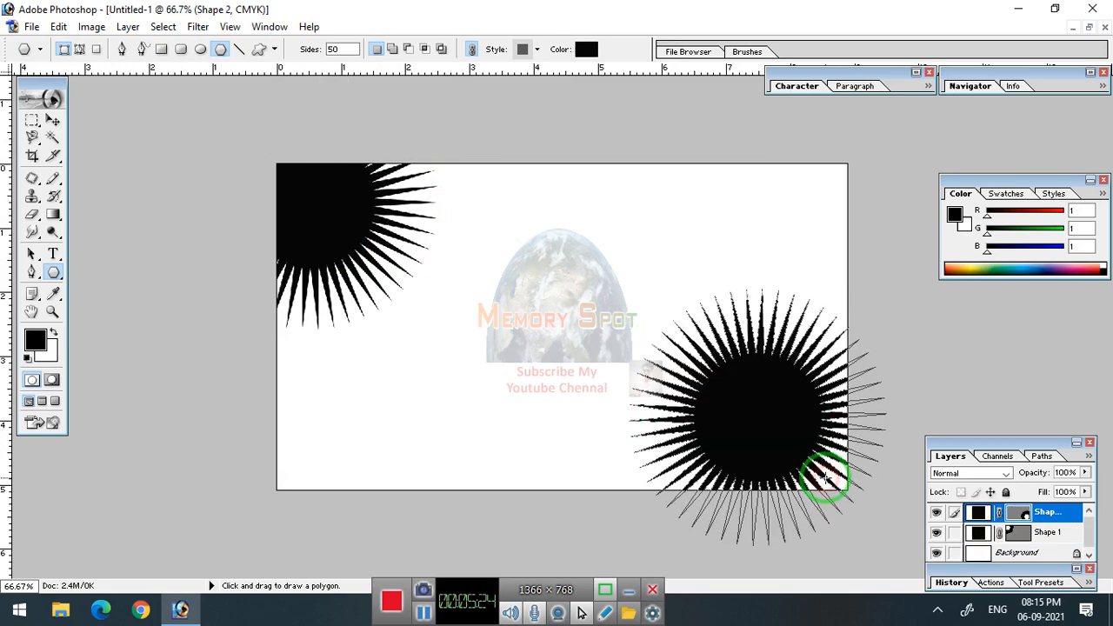
{"action": "left_click_drag", "start_coordinate": [752, 439], "coordinate": [843, 497]}
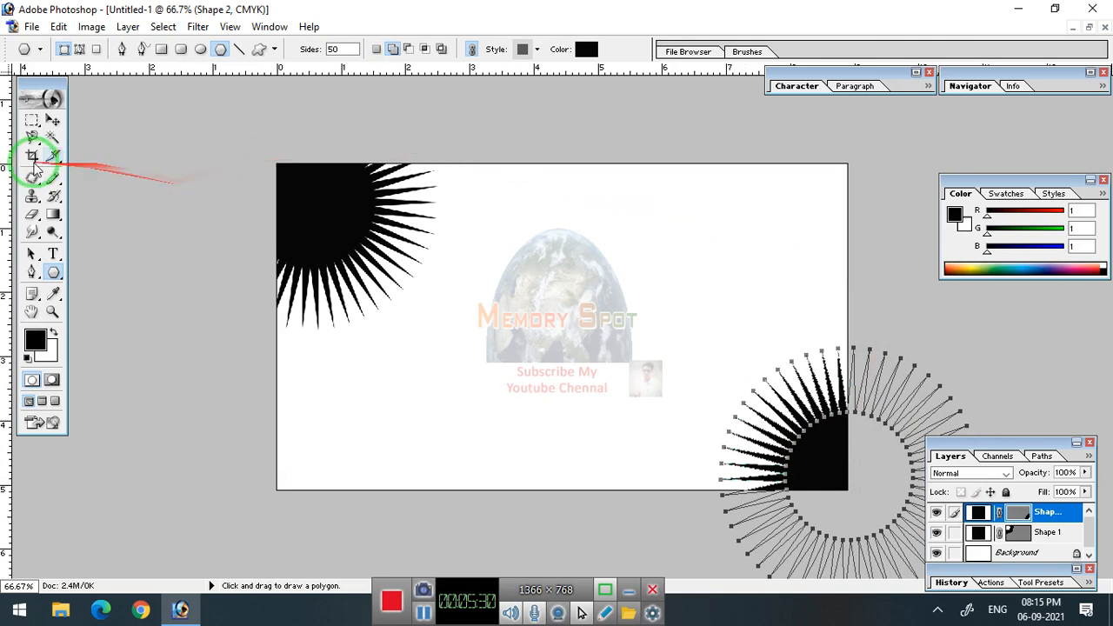
Try to select the white area beside the upper-left star with the Magic Wand while a shape layer is active.
{"action": "left_click", "coordinate": [53, 136]}
{"action": "left_click", "coordinate": [437, 320]}
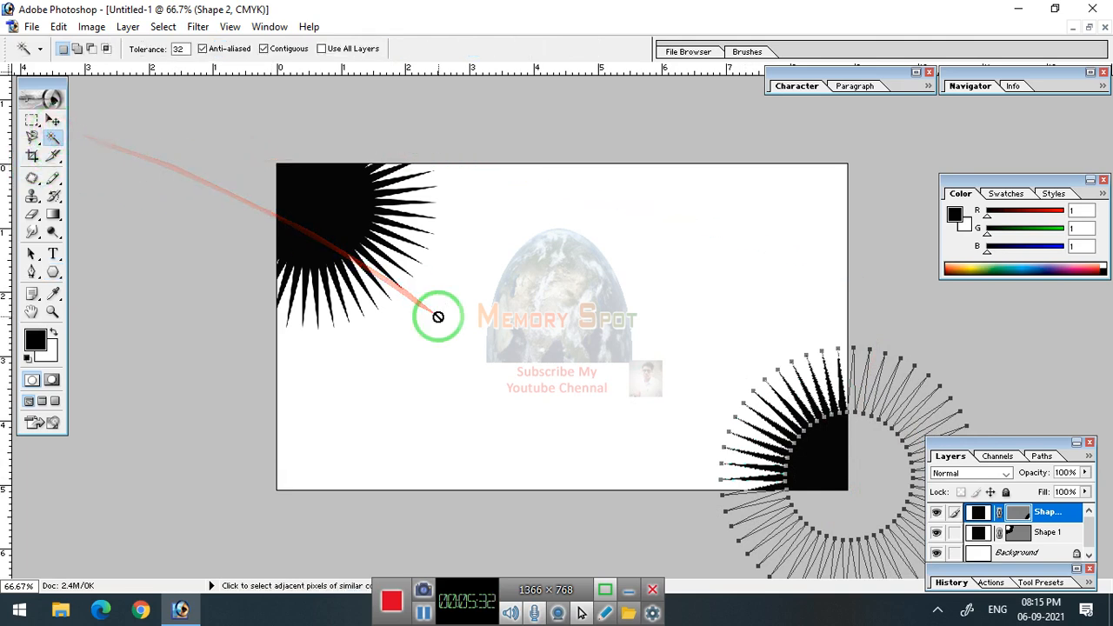
{"action": "left_click", "coordinate": [561, 240]}
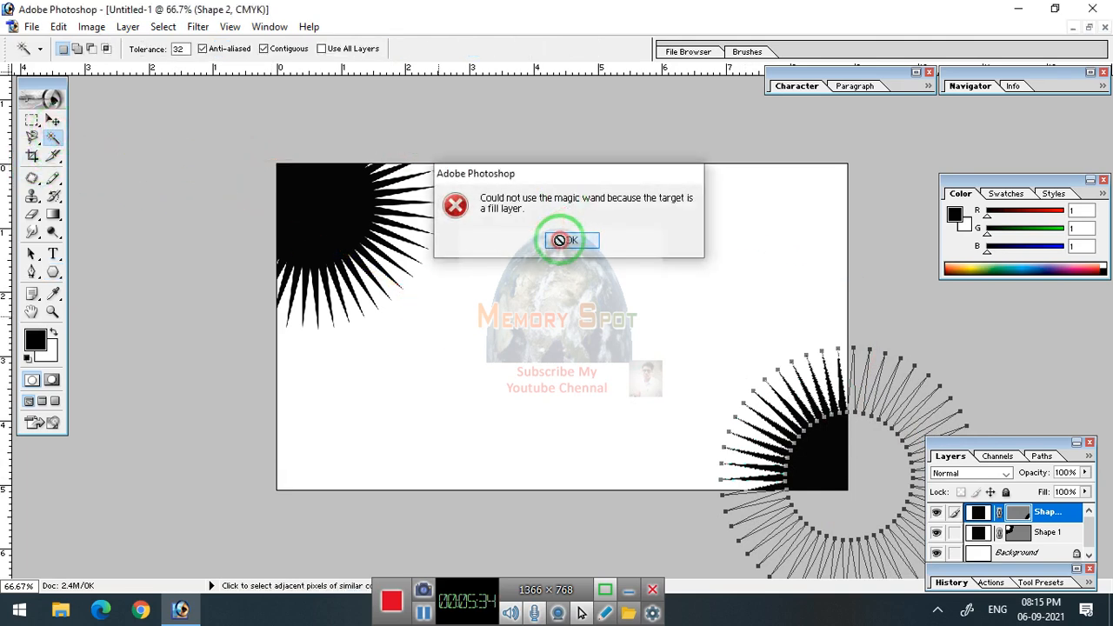
{"action": "left_click", "coordinate": [559, 239]}
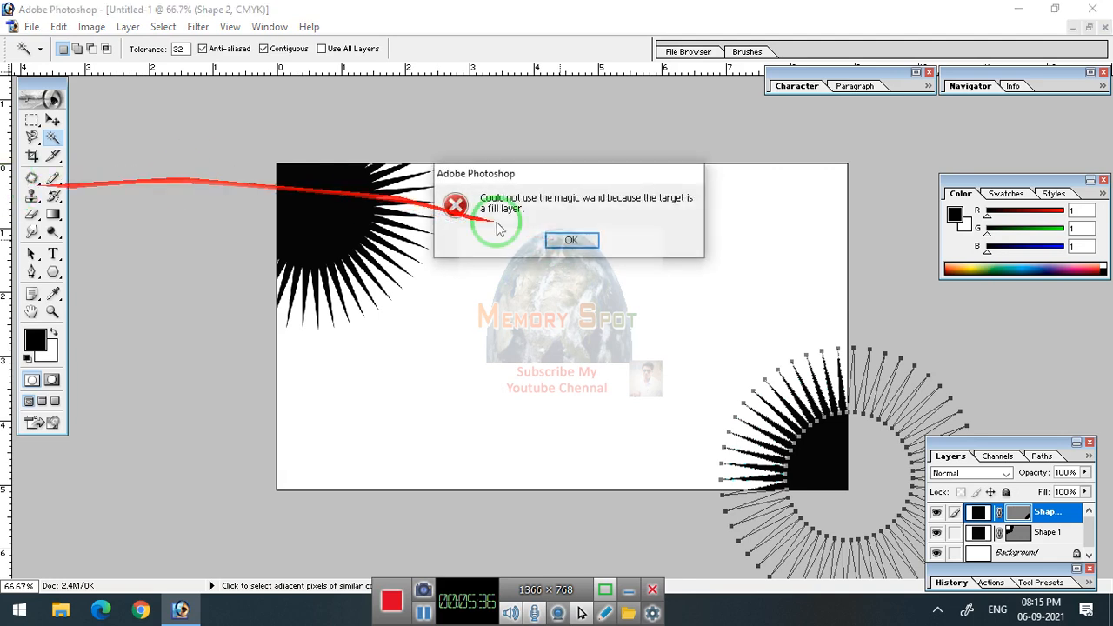
{"action": "left_click", "coordinate": [565, 239]}
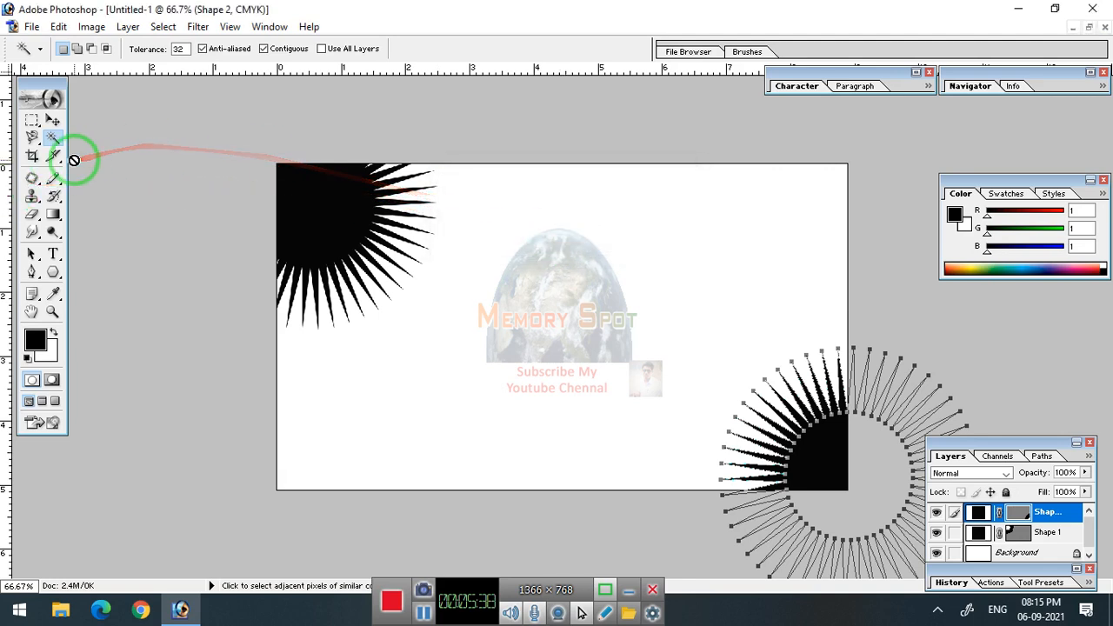
Draw a crosshair registration target in the card's upper-right corner with the Custom Shape tool.
{"action": "left_click", "coordinate": [53, 272]}
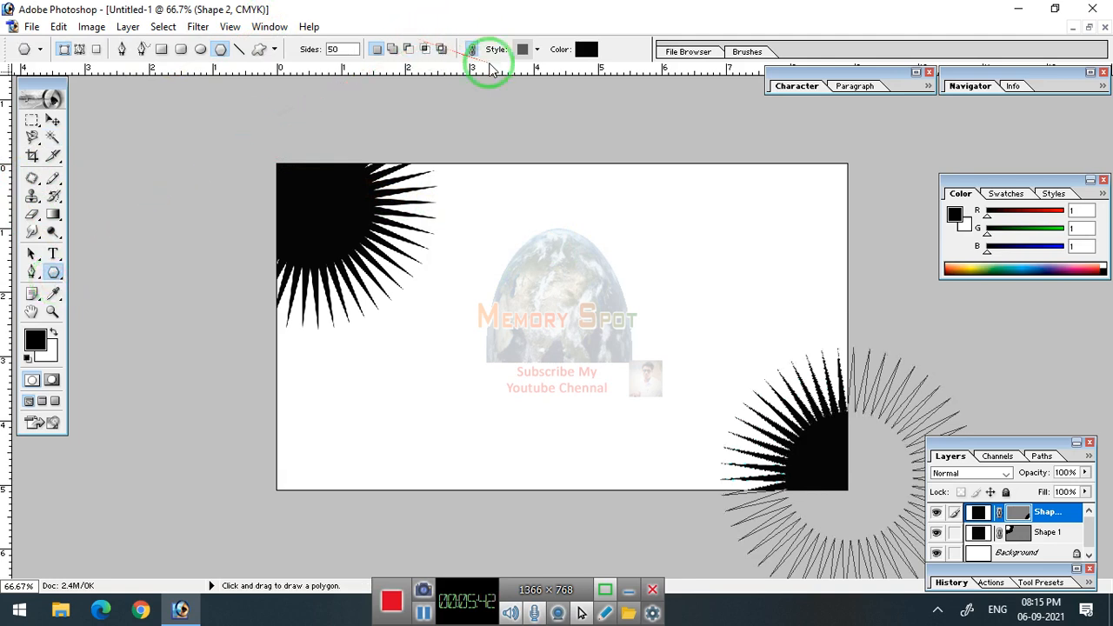
{"action": "left_click", "coordinate": [200, 50]}
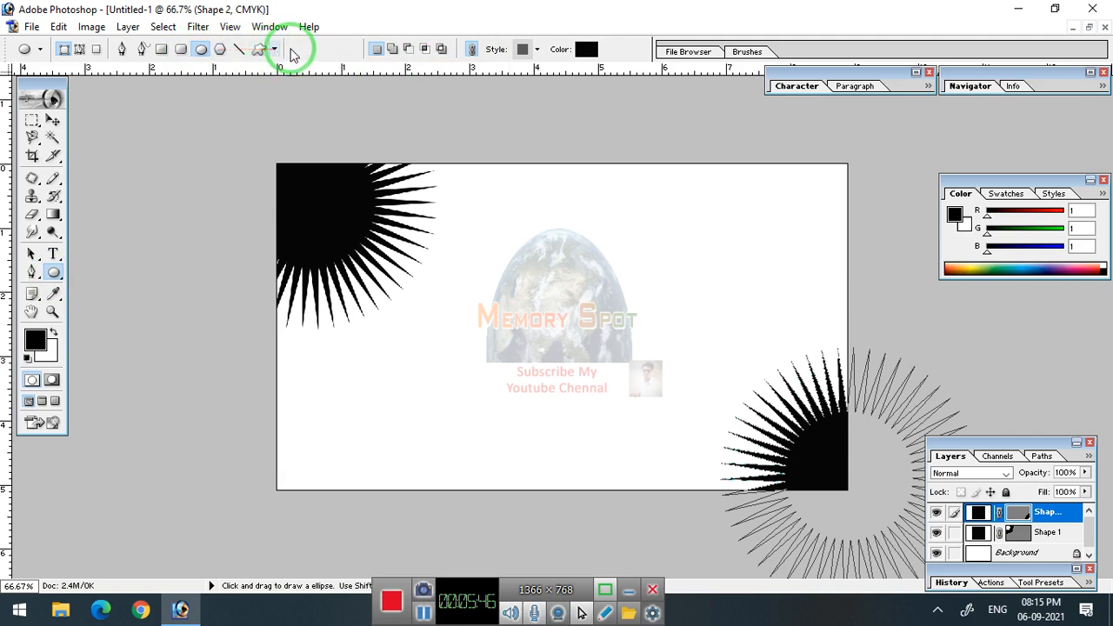
{"action": "left_click", "coordinate": [260, 50]}
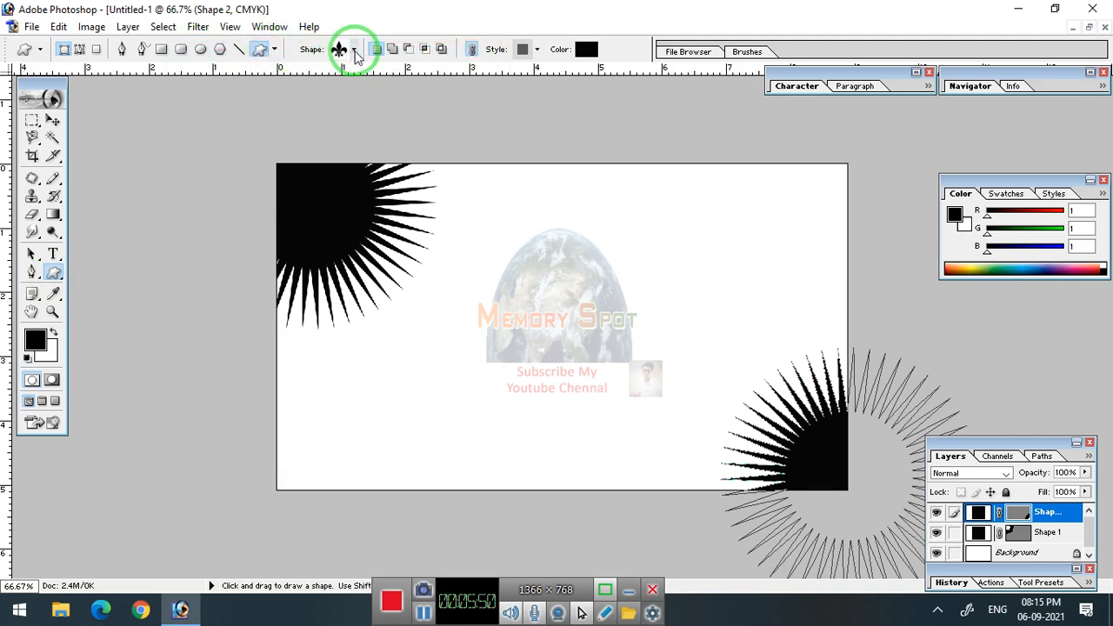
{"action": "left_click", "coordinate": [354, 49]}
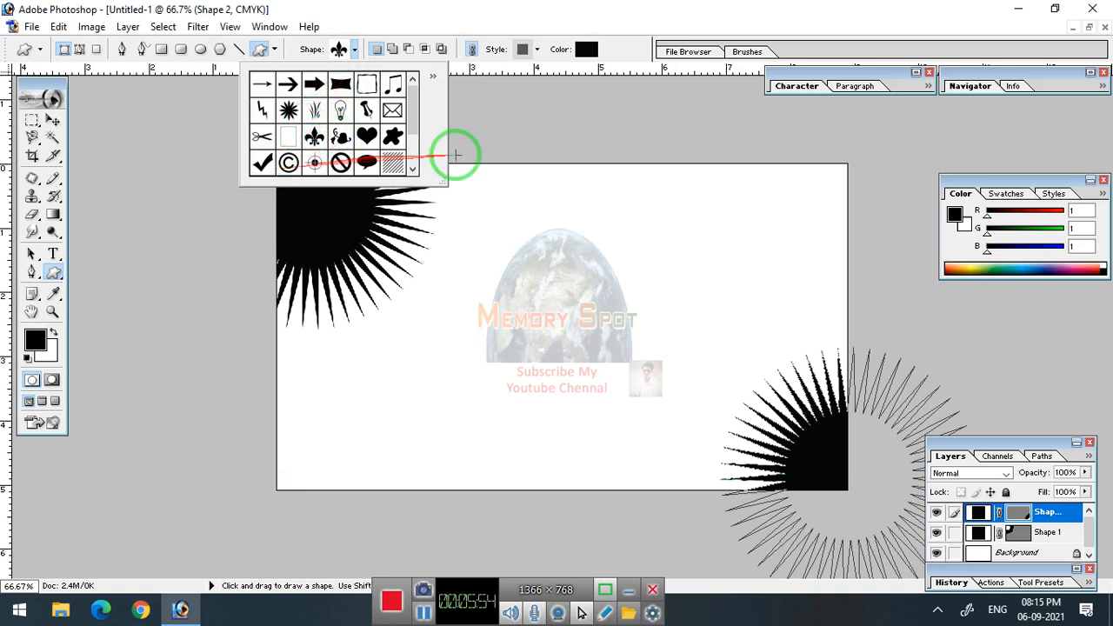
{"action": "left_click", "coordinate": [415, 166]}
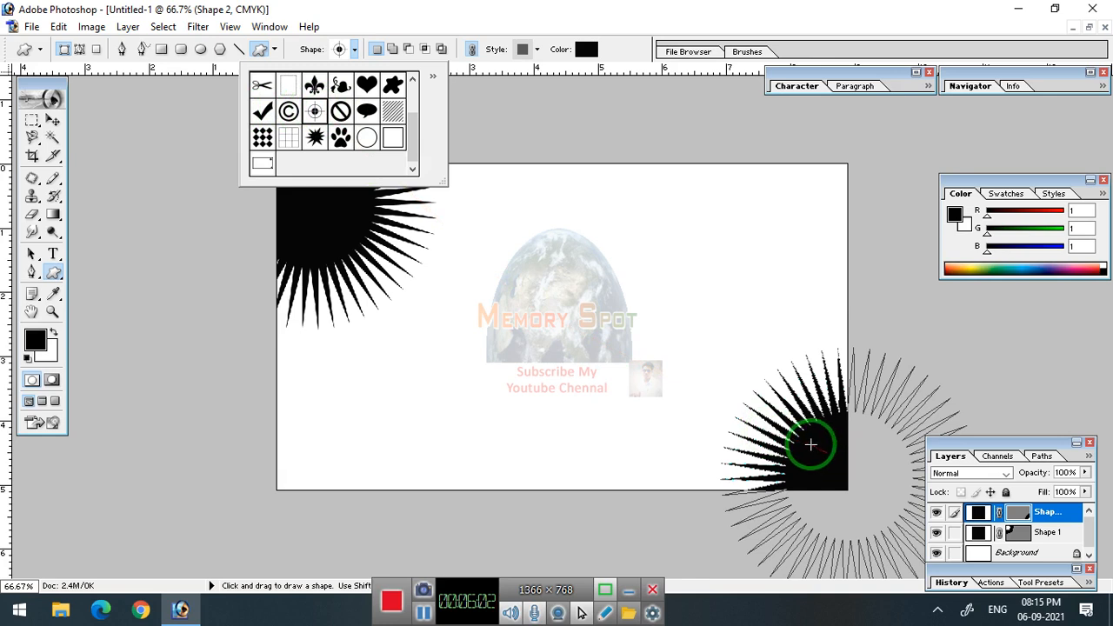
{"action": "left_click", "coordinate": [822, 465]}
{"action": "left_click_drag", "start_coordinate": [577, 181], "coordinate": [795, 217]}
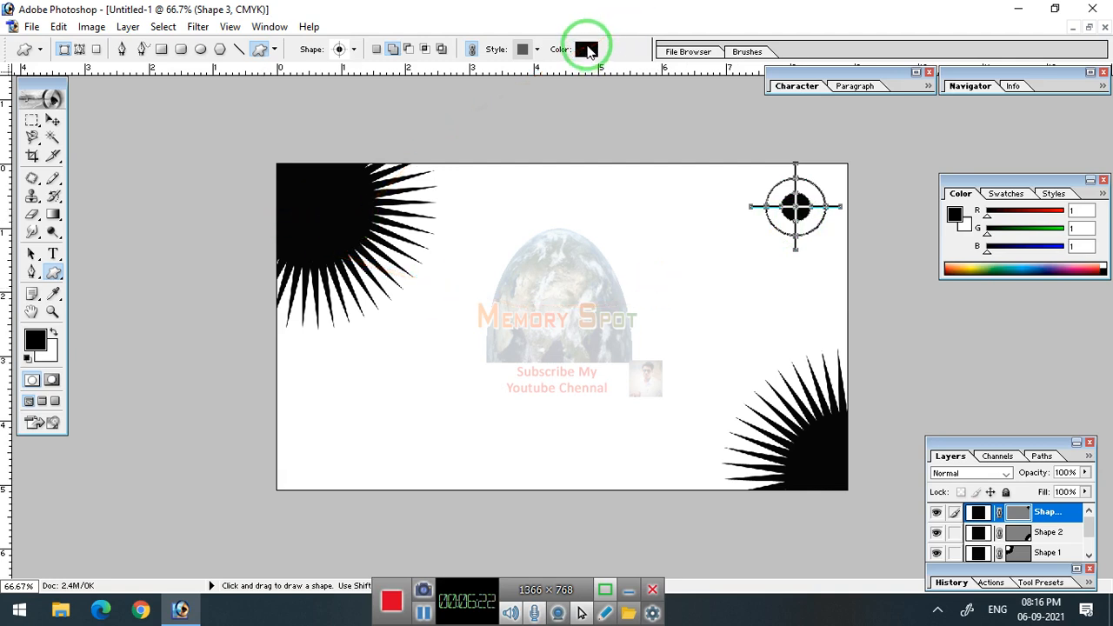
Change the registration target's fill colour to blue.
{"action": "left_click", "coordinate": [587, 49]}
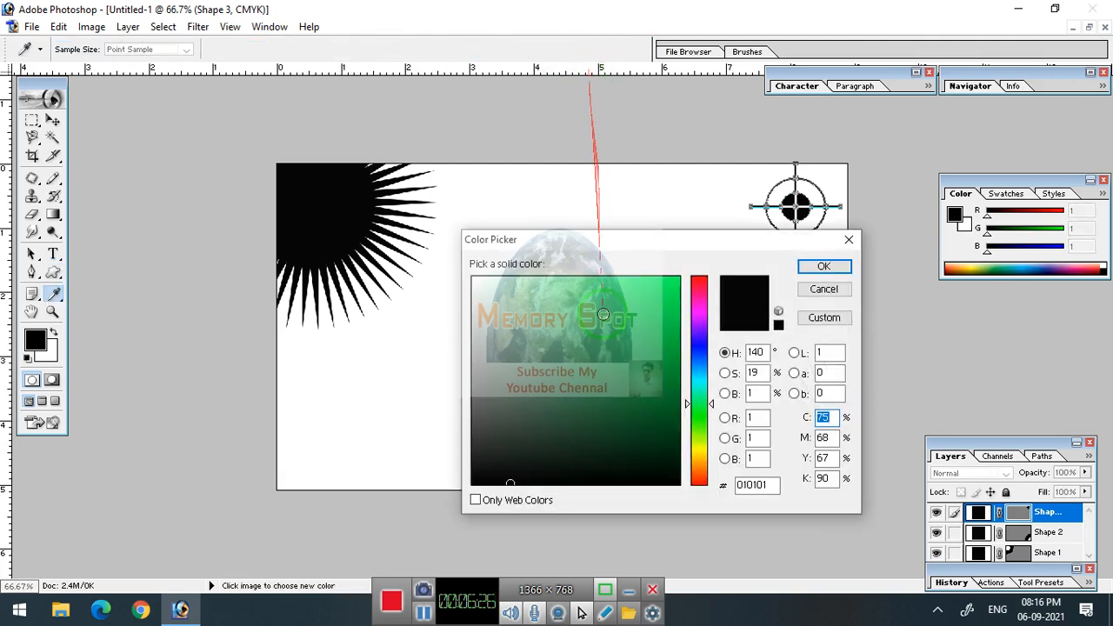
{"action": "left_click", "coordinate": [598, 367]}
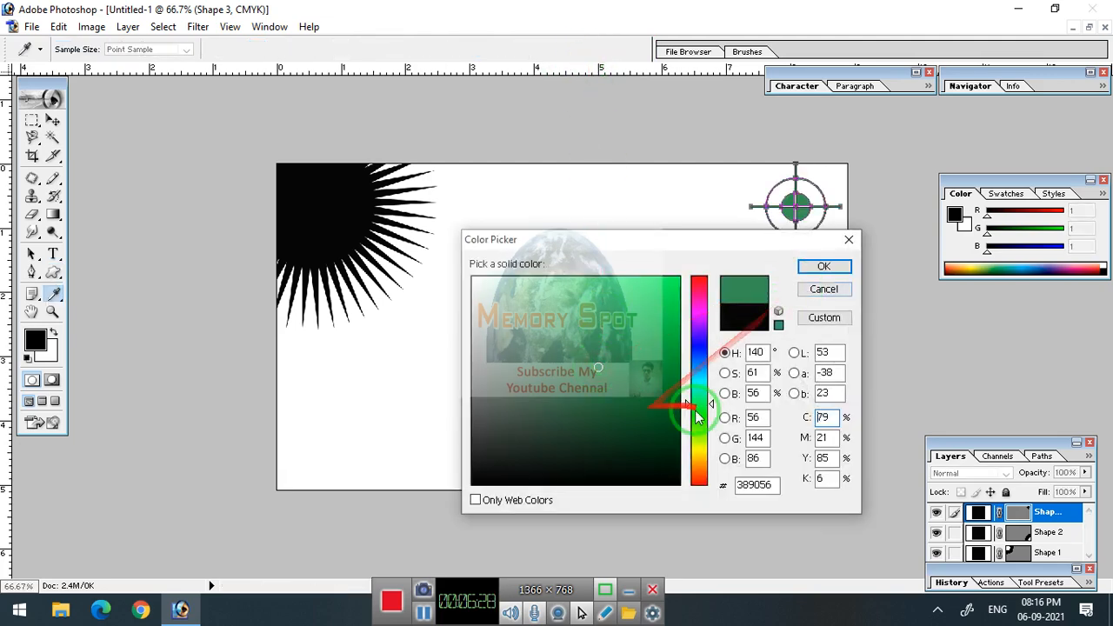
{"action": "left_click", "coordinate": [697, 348]}
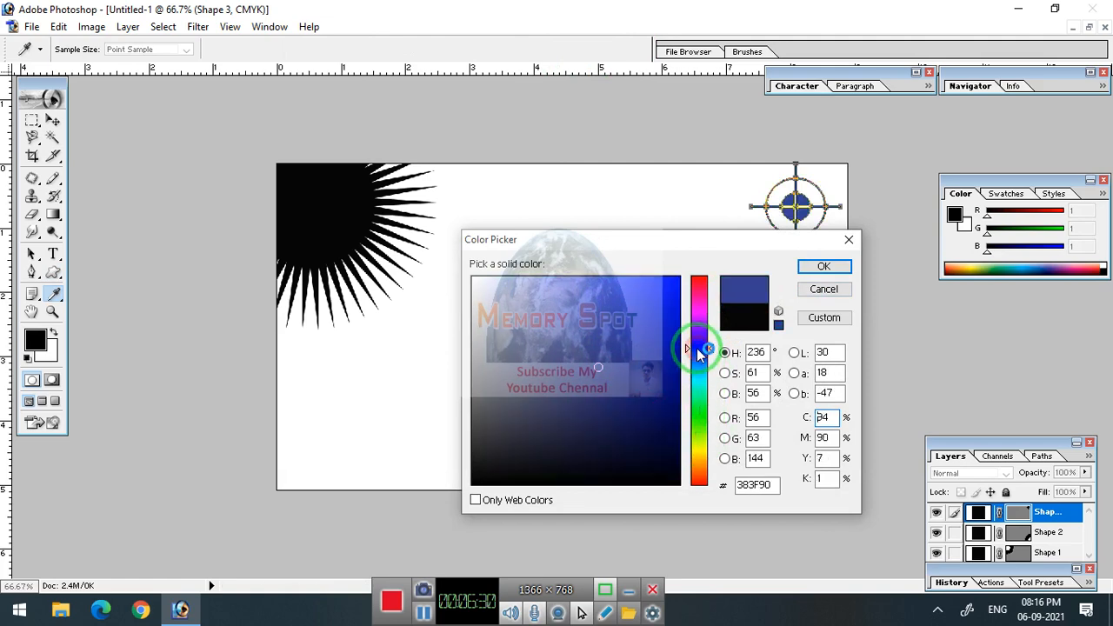
{"action": "left_click", "coordinate": [648, 333]}
{"action": "left_click", "coordinate": [808, 271]}
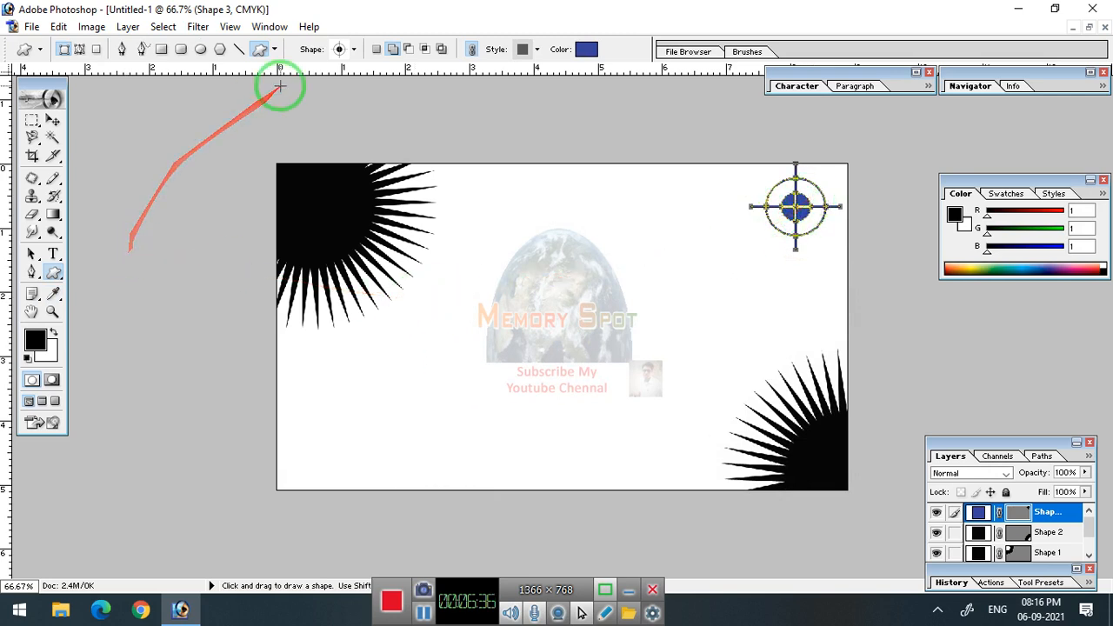
Draw a blue 50-pointed star over the black star in the upper-left corner and move it up partly beyond the card's top edge.
{"action": "left_click", "coordinate": [220, 50]}
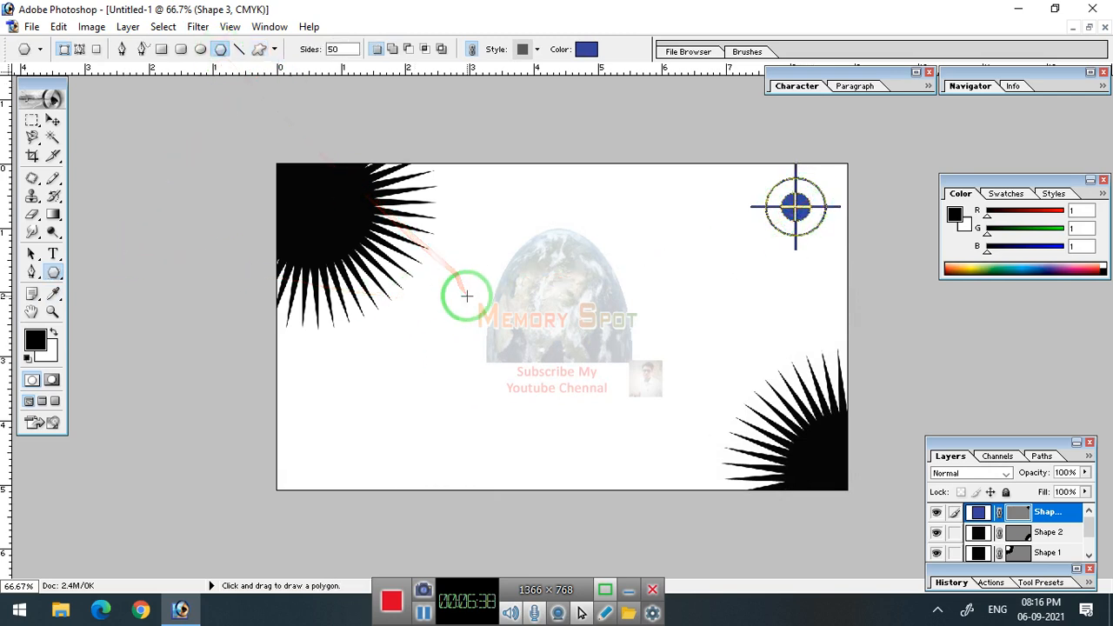
{"action": "left_click_drag", "start_coordinate": [467, 296], "coordinate": [547, 374]}
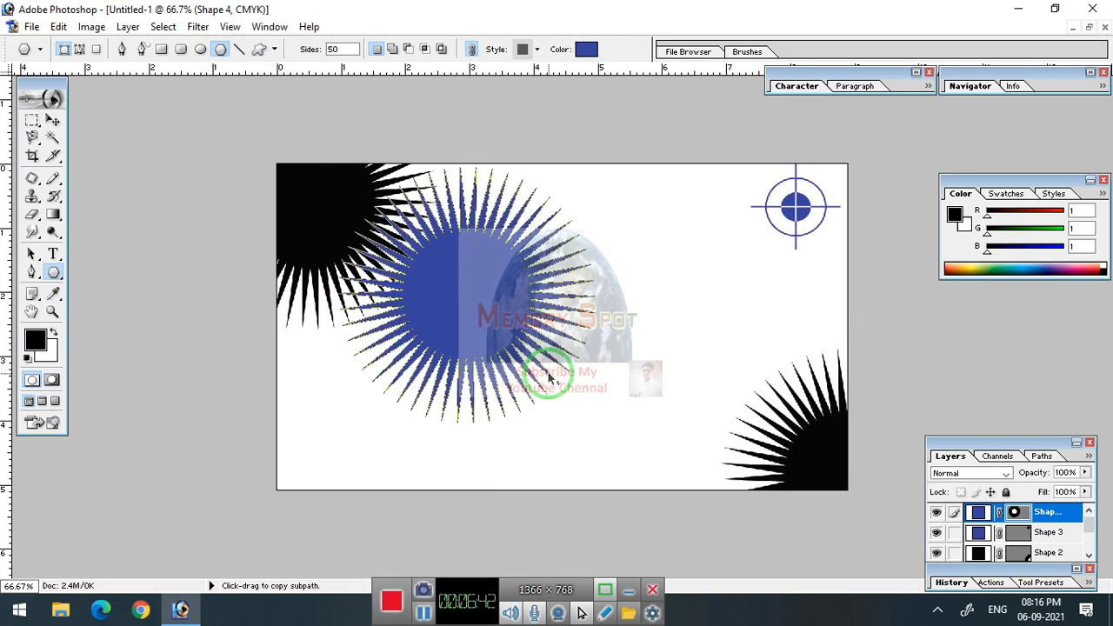
{"action": "key", "text": "ctrl+z"}
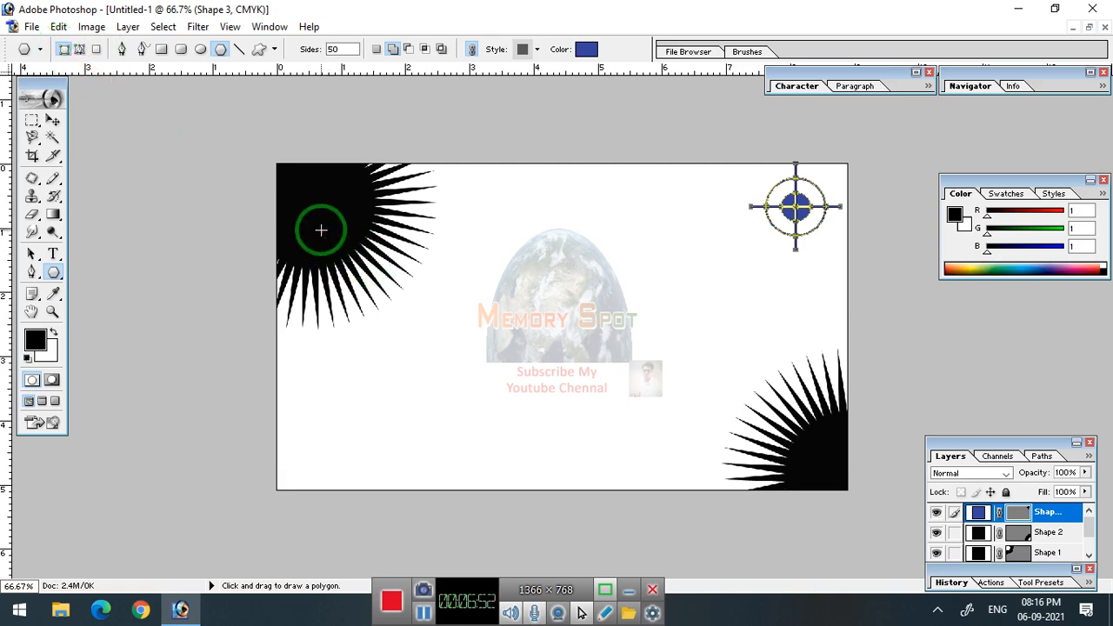
{"action": "left_click_drag", "start_coordinate": [321, 230], "coordinate": [454, 324]}
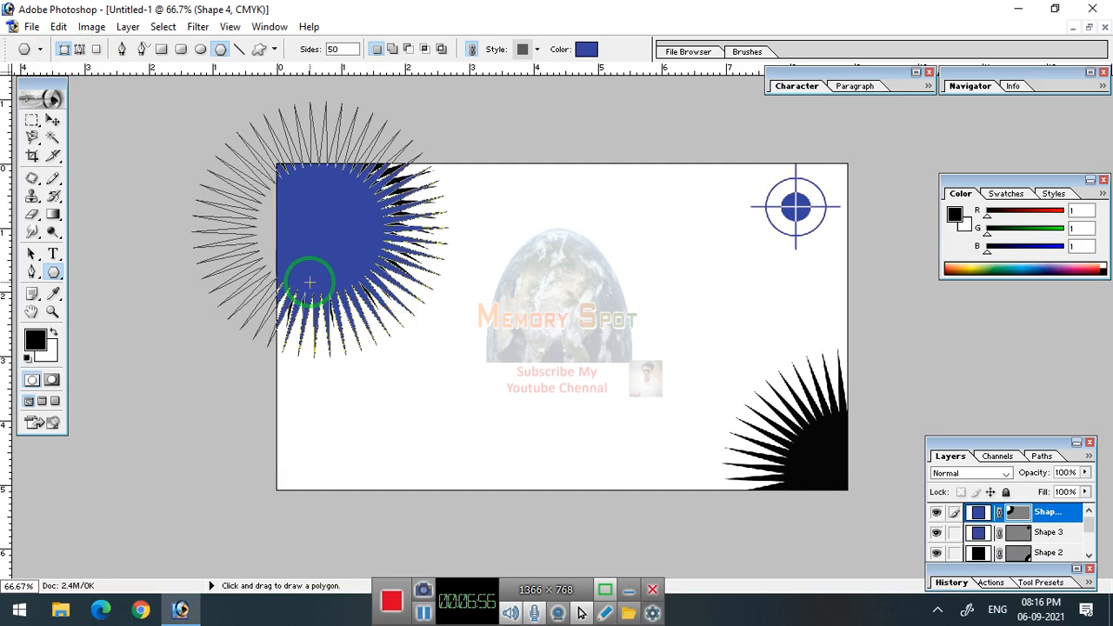
{"action": "left_click_drag", "start_coordinate": [310, 287], "coordinate": [287, 187]}
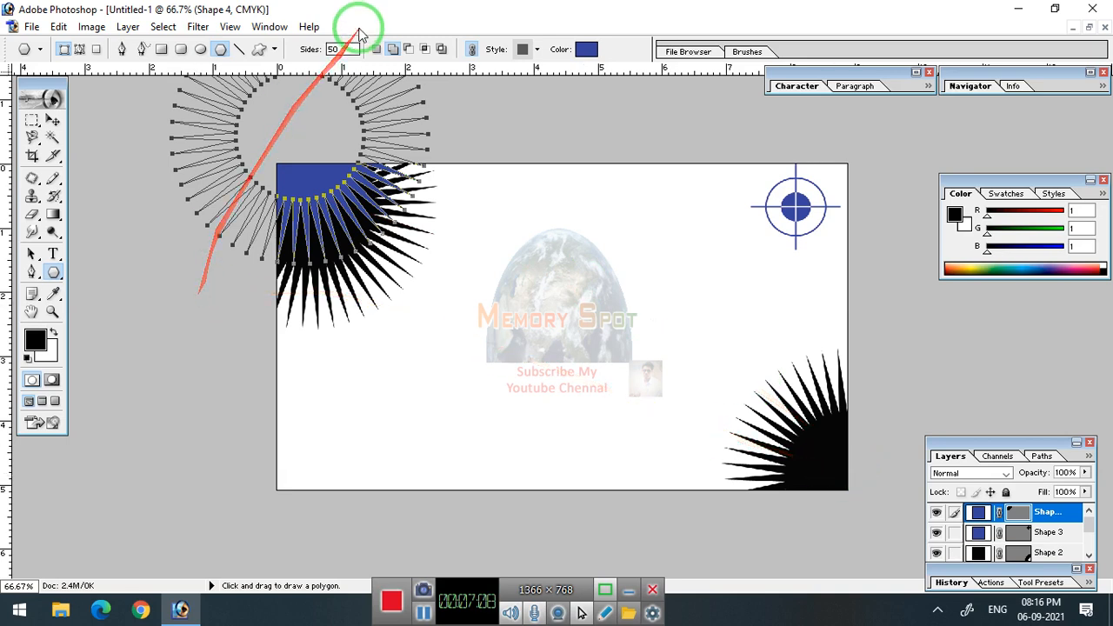
Draw a 1 px blue diagonal line from the upper middle of the card down to the lower-right star with the Line tool.
{"action": "left_click", "coordinate": [252, 51]}
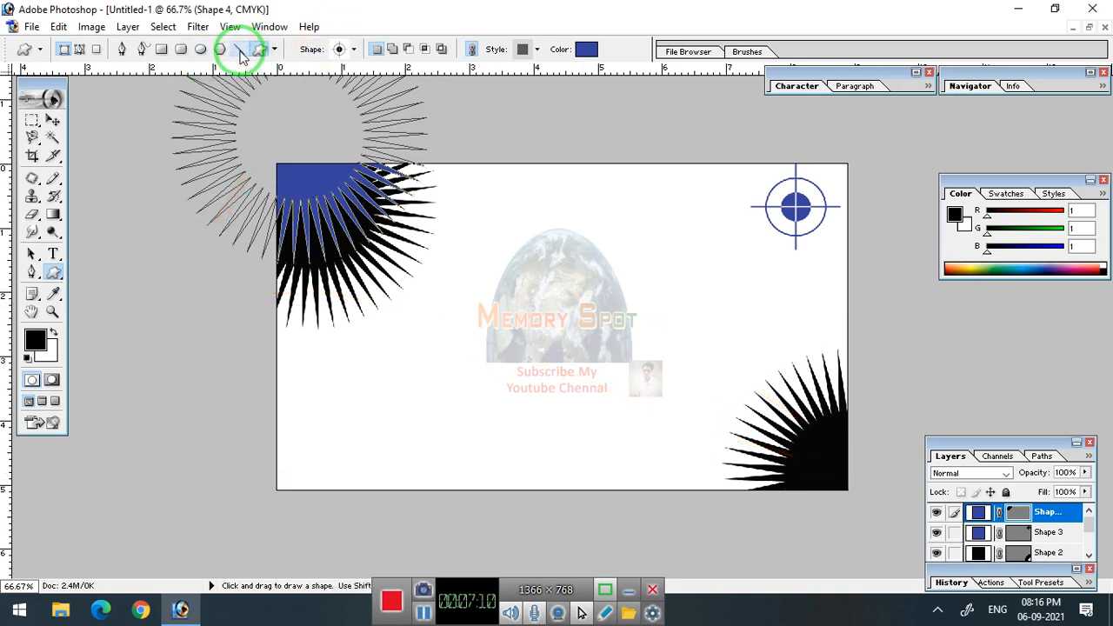
{"action": "left_click", "coordinate": [240, 50]}
{"action": "left_click_drag", "start_coordinate": [643, 232], "coordinate": [813, 380]}
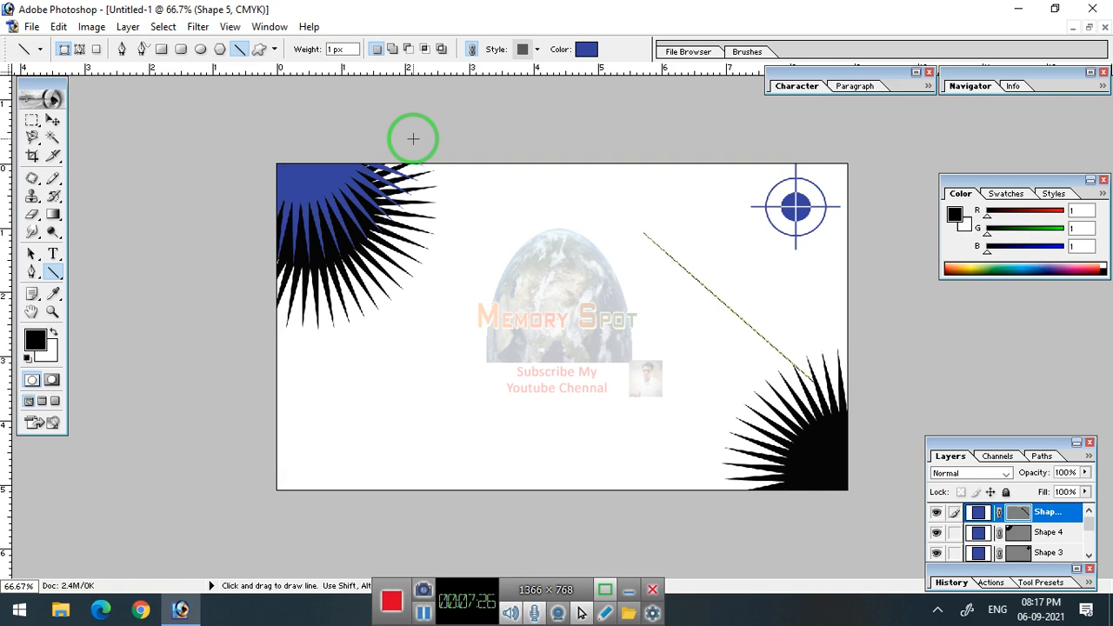
Undo the diagonal line and all the coloured shape layers, going back to the outline paths on the background.
{"action": "key", "text": "ctrl+z"}
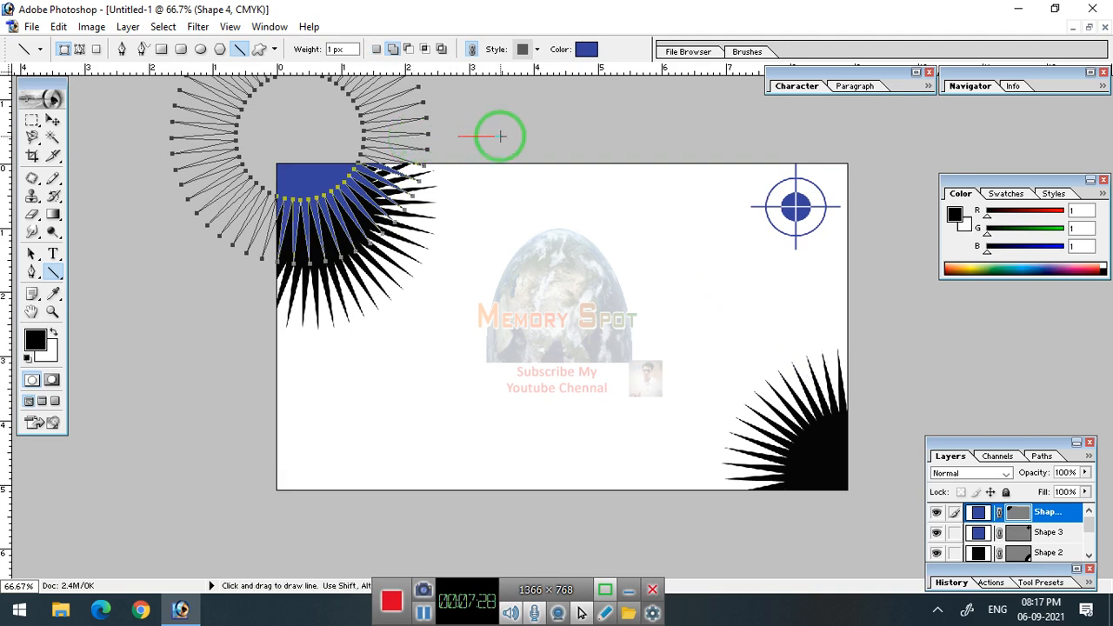
{"action": "left_click", "coordinate": [97, 50]}
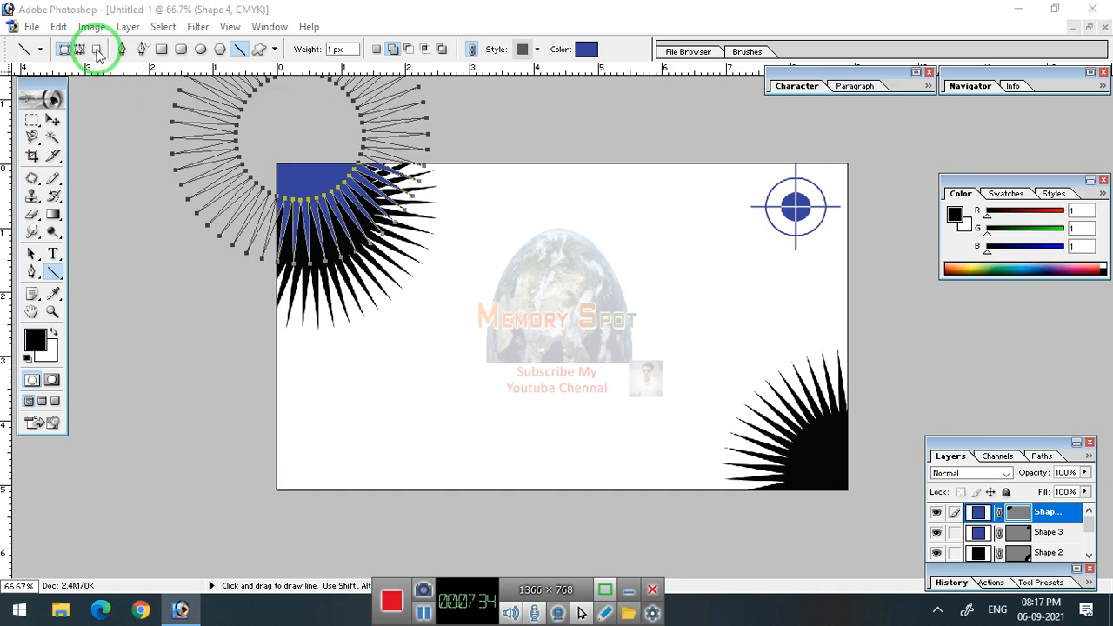
{"action": "left_click", "coordinate": [541, 241]}
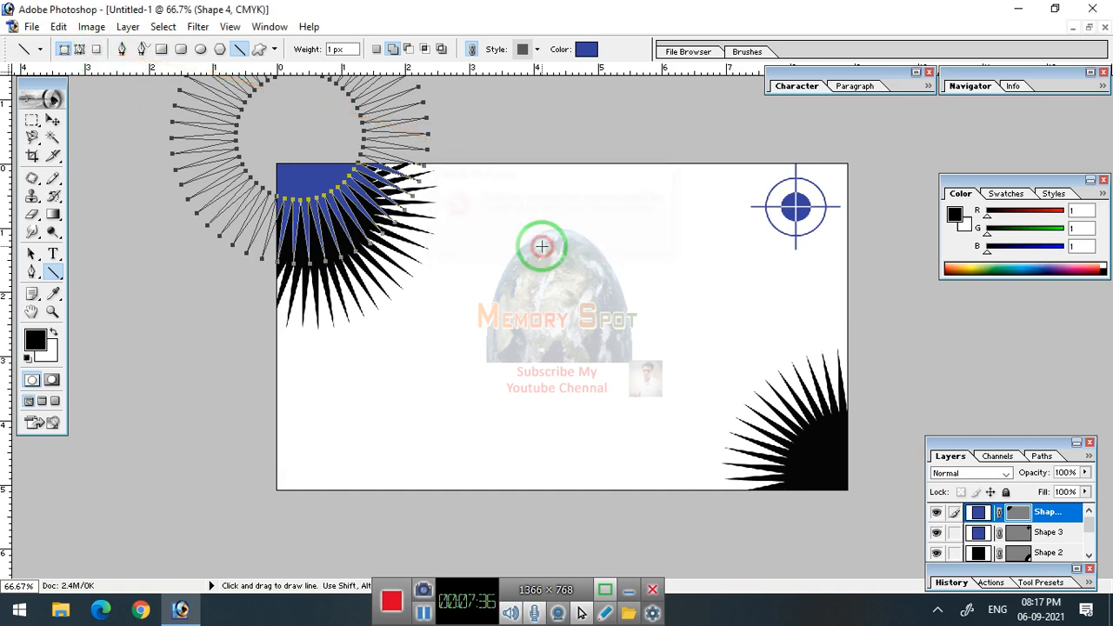
{"action": "key", "text": "ctrl+alt+z"}
{"action": "key", "text": "ctrl+alt+z"}
{"action": "key", "text": "ctrl+alt+z"}
{"action": "key", "text": "ctrl+alt+z"}
{"action": "key", "text": "ctrl+alt+z"}
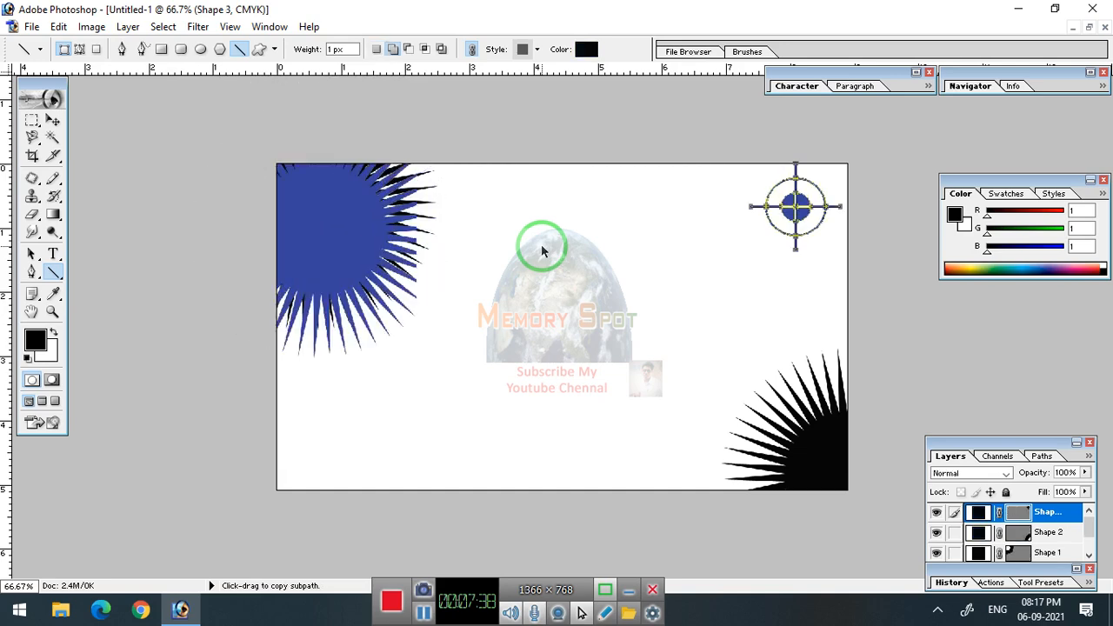
{"action": "key", "text": "ctrl+alt+z"}
{"action": "key", "text": "ctrl+alt+z"}
{"action": "key", "text": "ctrl+alt+z"}
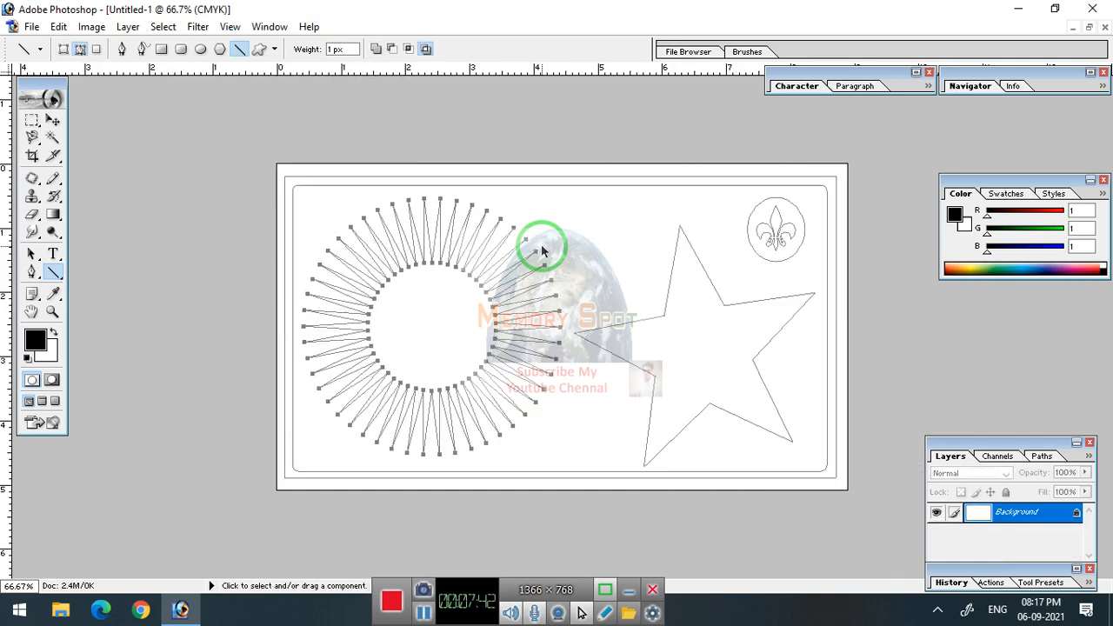
Delete all the remaining outline paths from the card and clear the selection.
{"action": "key", "text": "ctrl+a"}
{"action": "key", "text": "Delete"}
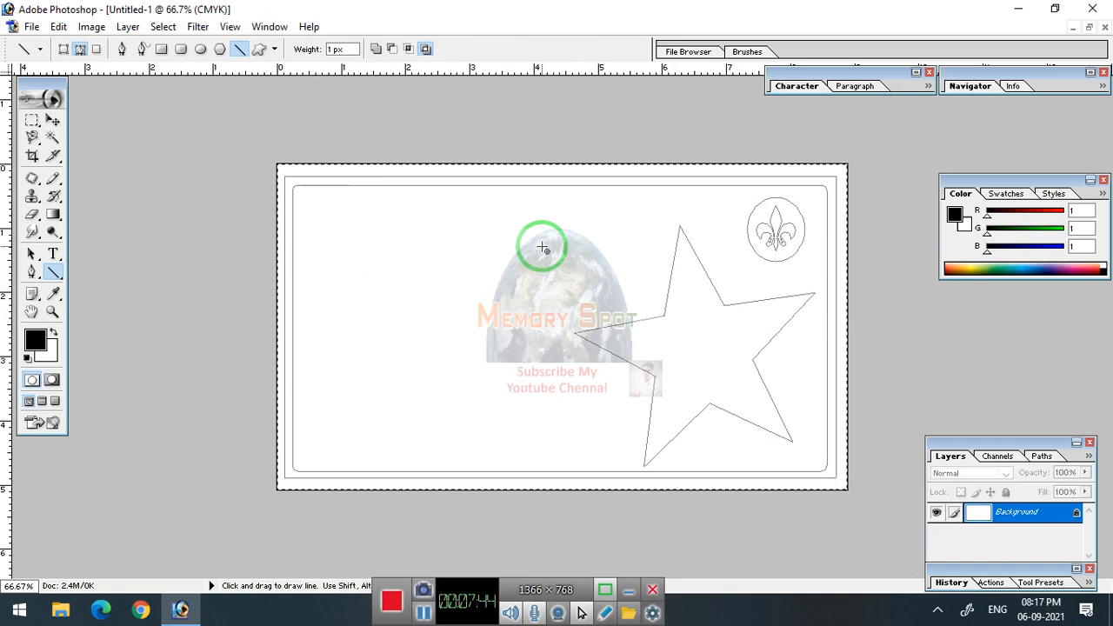
{"action": "key", "text": "Delete"}
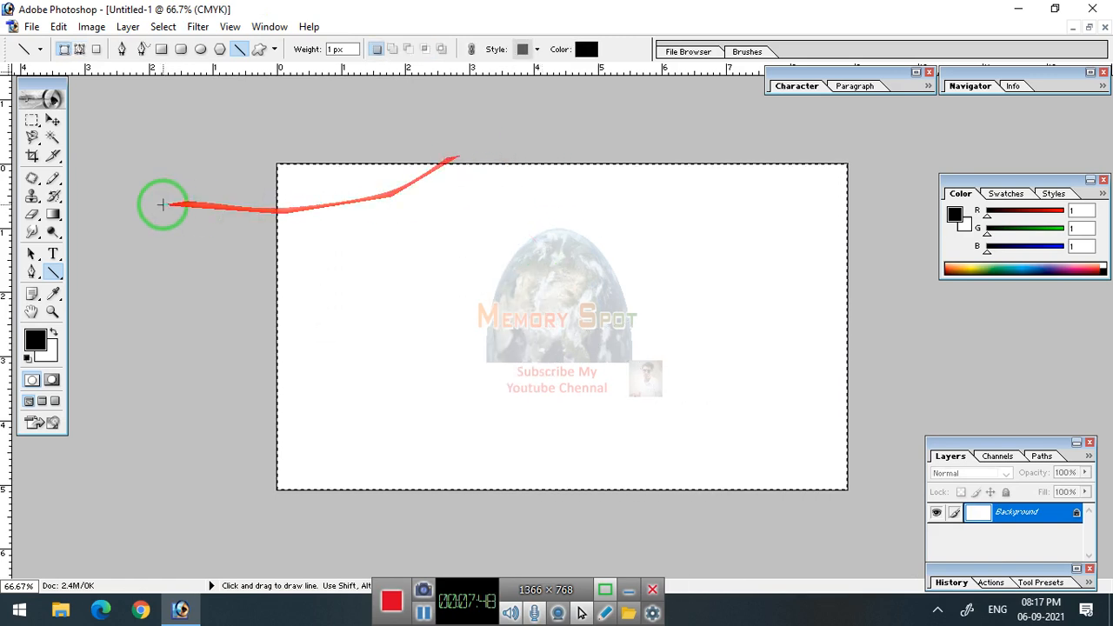
{"action": "left_click", "coordinate": [52, 137]}
{"action": "left_click", "coordinate": [363, 245]}
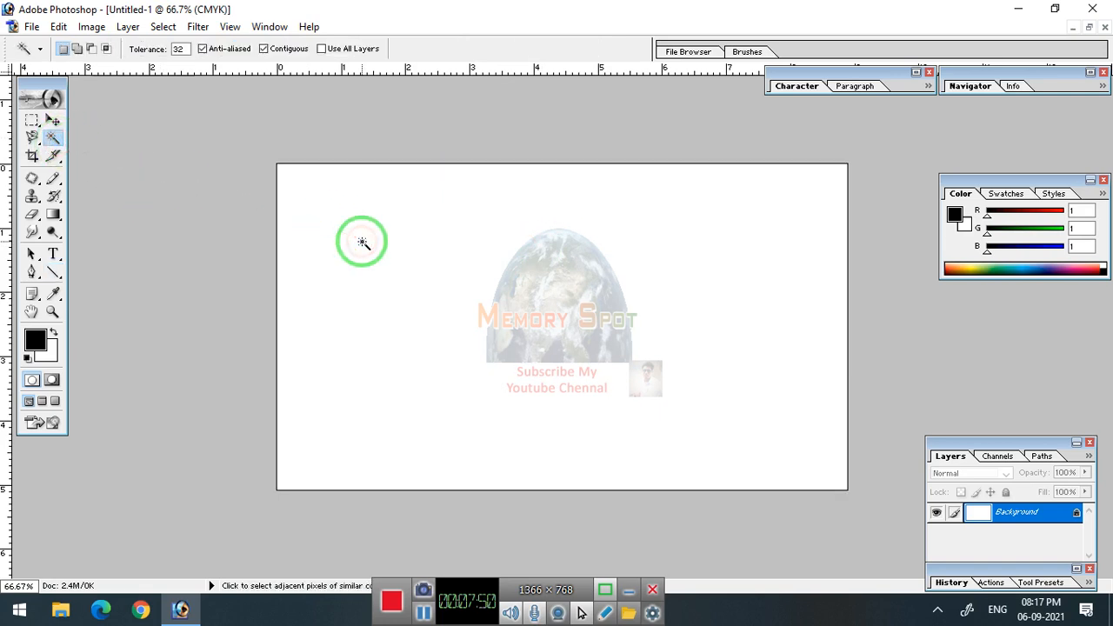
Draw a black nine-pointed star as filled pixels in the card's upper-left corner with the Polygon tool.
{"action": "left_click", "coordinate": [53, 273]}
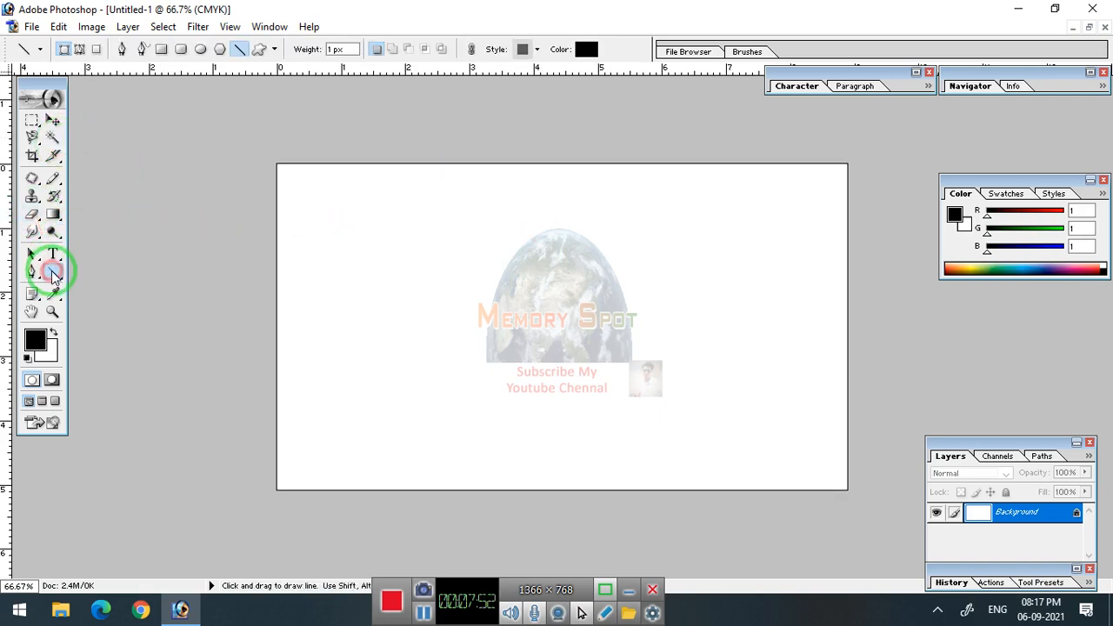
{"action": "left_click", "coordinate": [95, 49]}
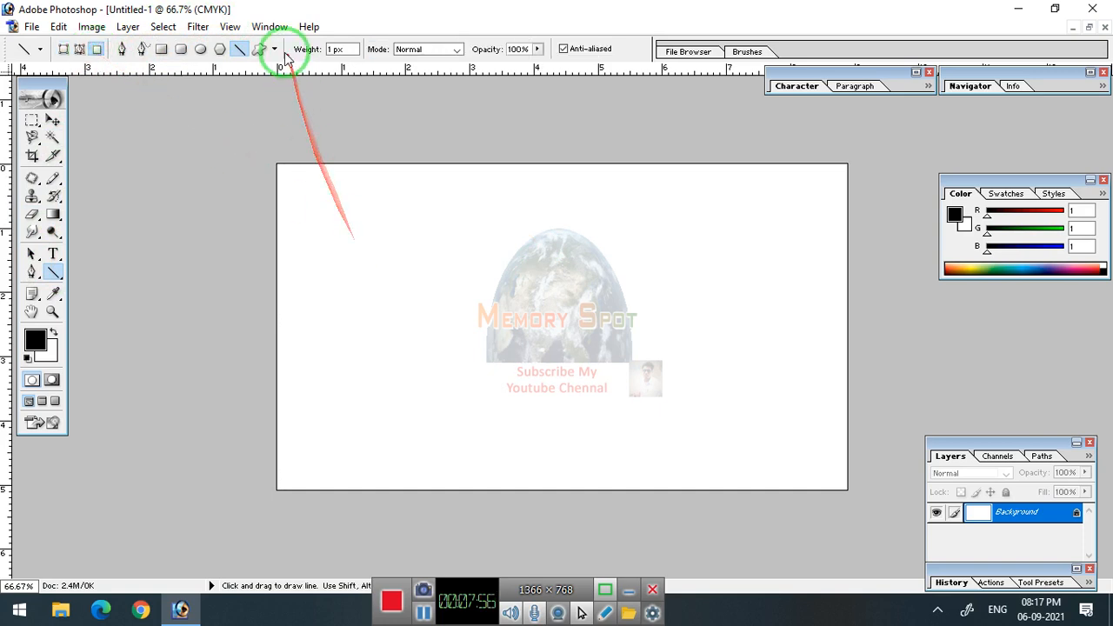
{"action": "left_click", "coordinate": [220, 50]}
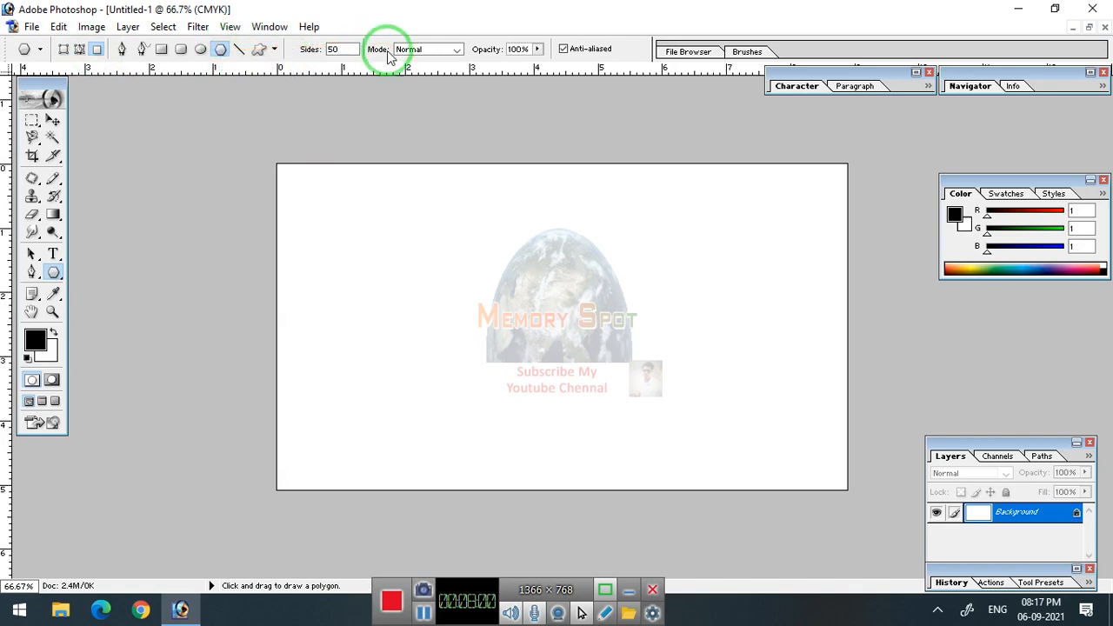
{"action": "double_click", "coordinate": [335, 49]}
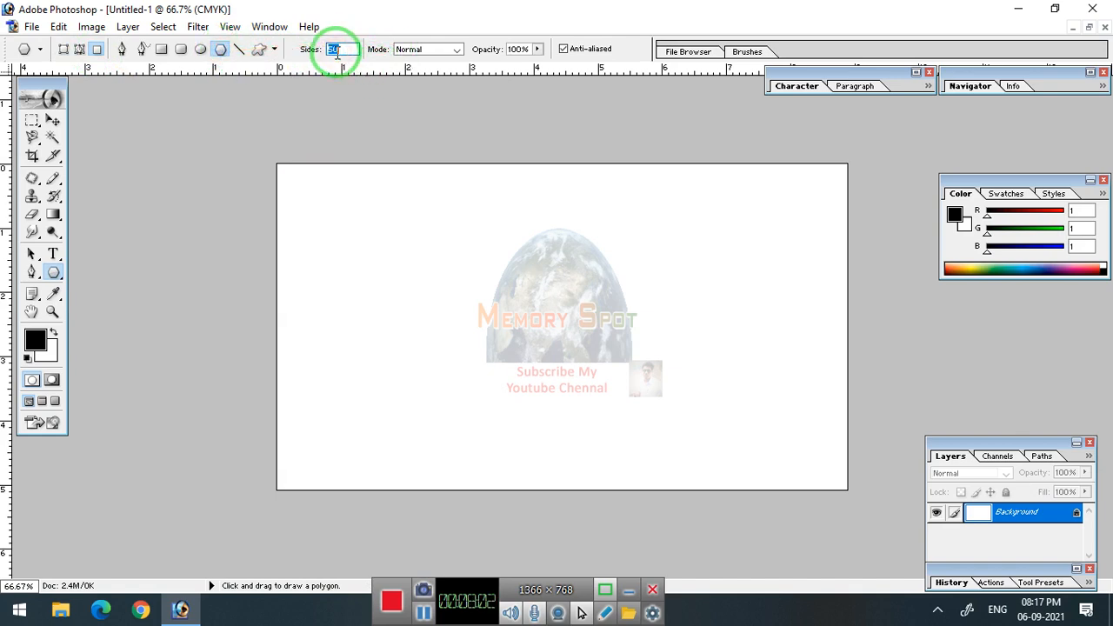
{"action": "type", "text": "5"}
{"action": "key", "text": "BackSpace"}
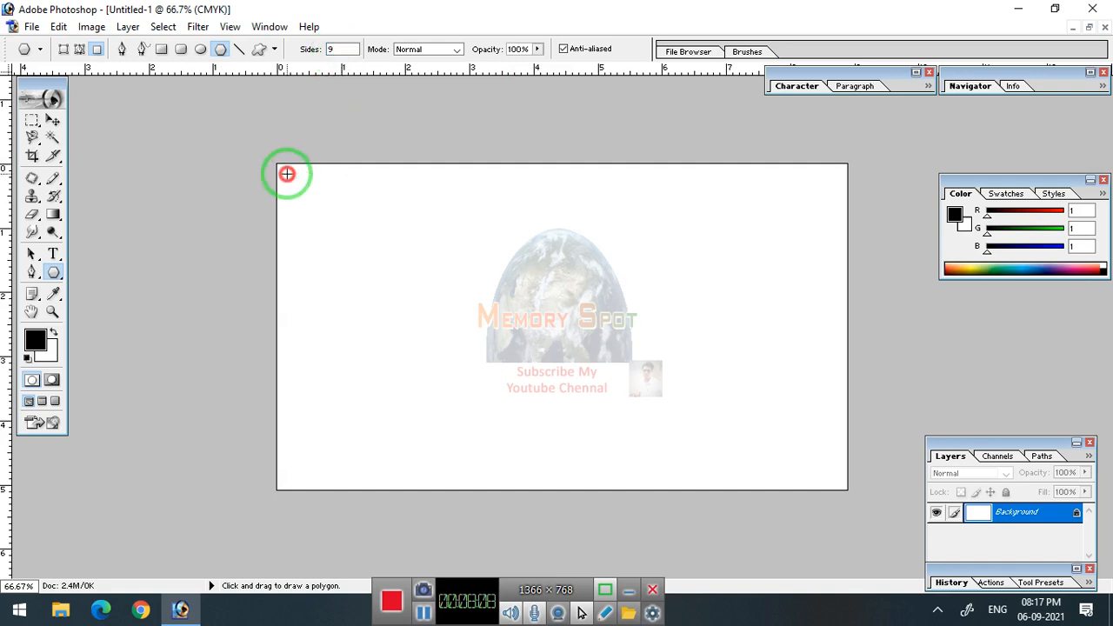
{"action": "left_click_drag", "start_coordinate": [287, 174], "coordinate": [312, 195]}
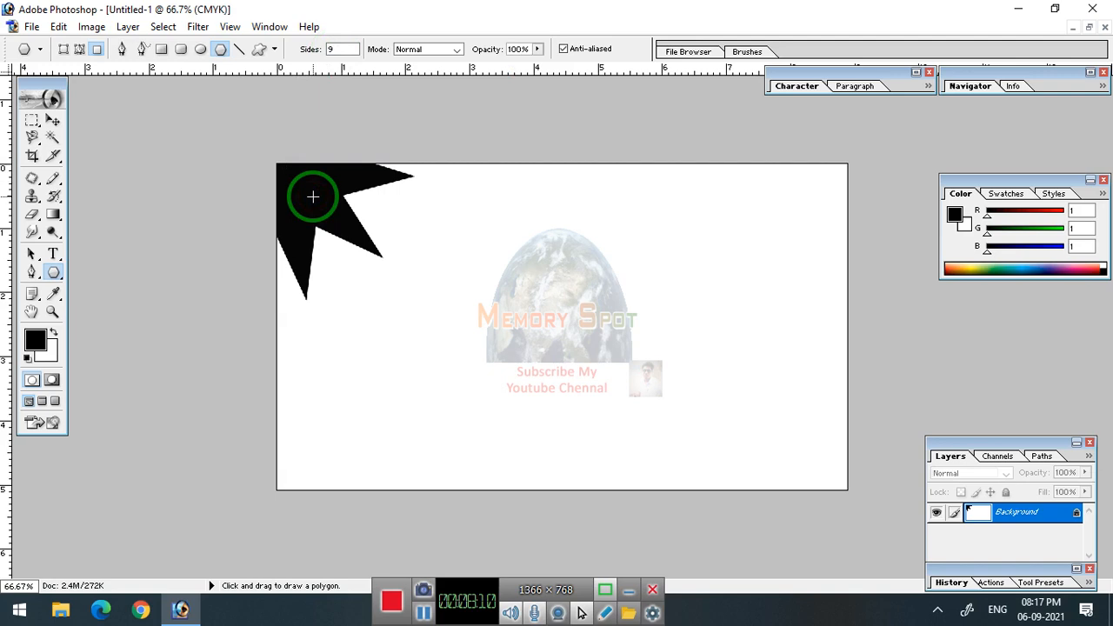
{"action": "left_click", "coordinate": [423, 613]}
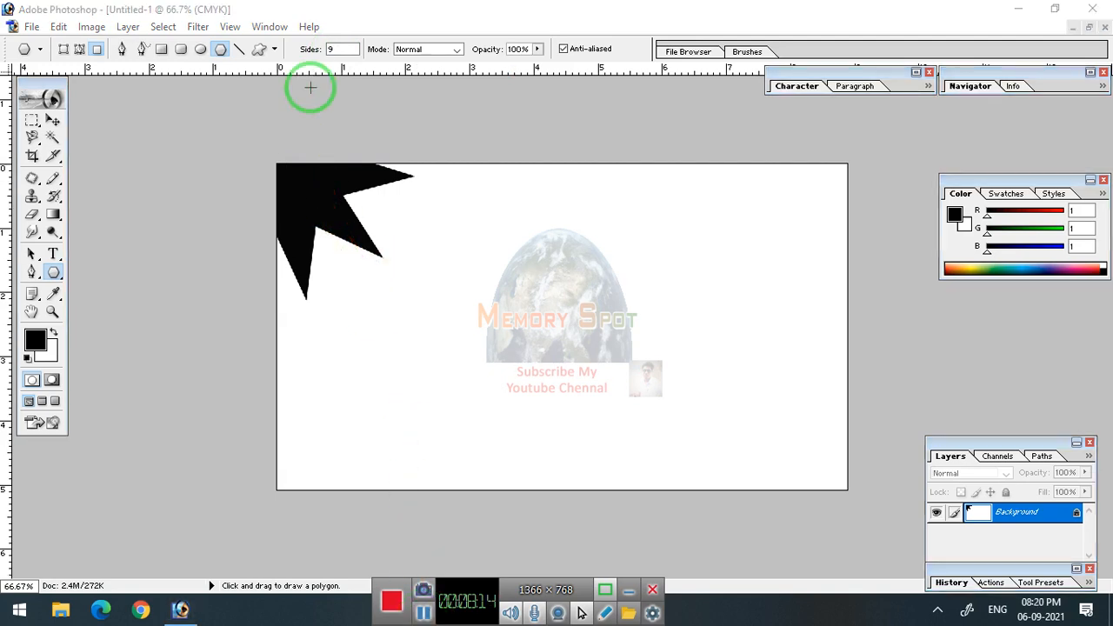
Choose the Custom Shape tool and set the foreground colour to magenta, FC05C5.
{"action": "left_click", "coordinate": [261, 53]}
{"action": "left_click", "coordinate": [260, 52]}
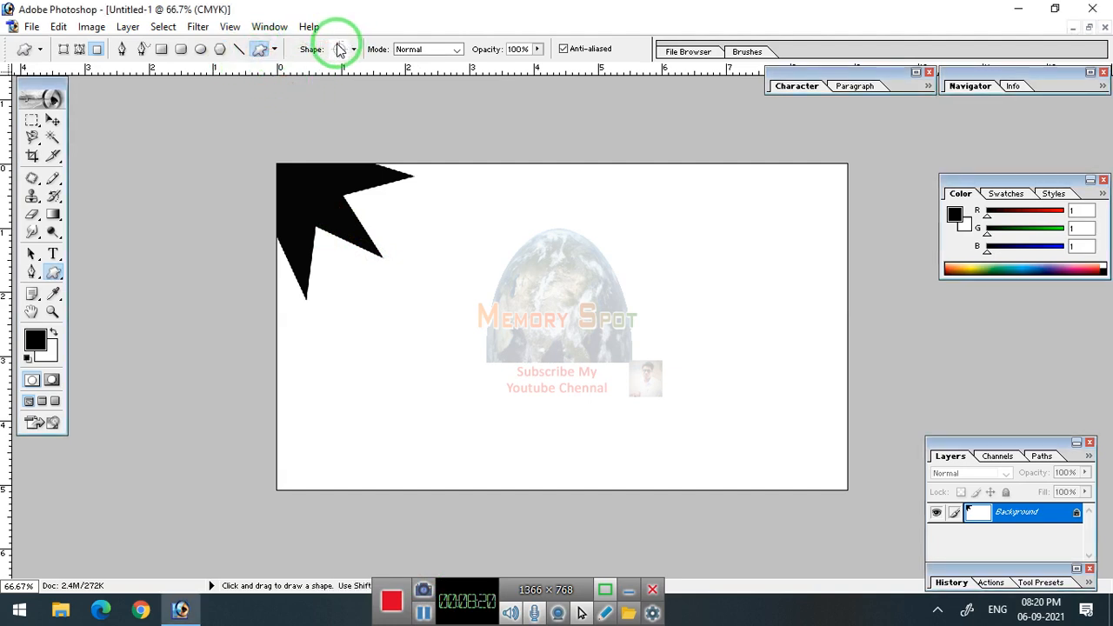
{"action": "left_click", "coordinate": [36, 340]}
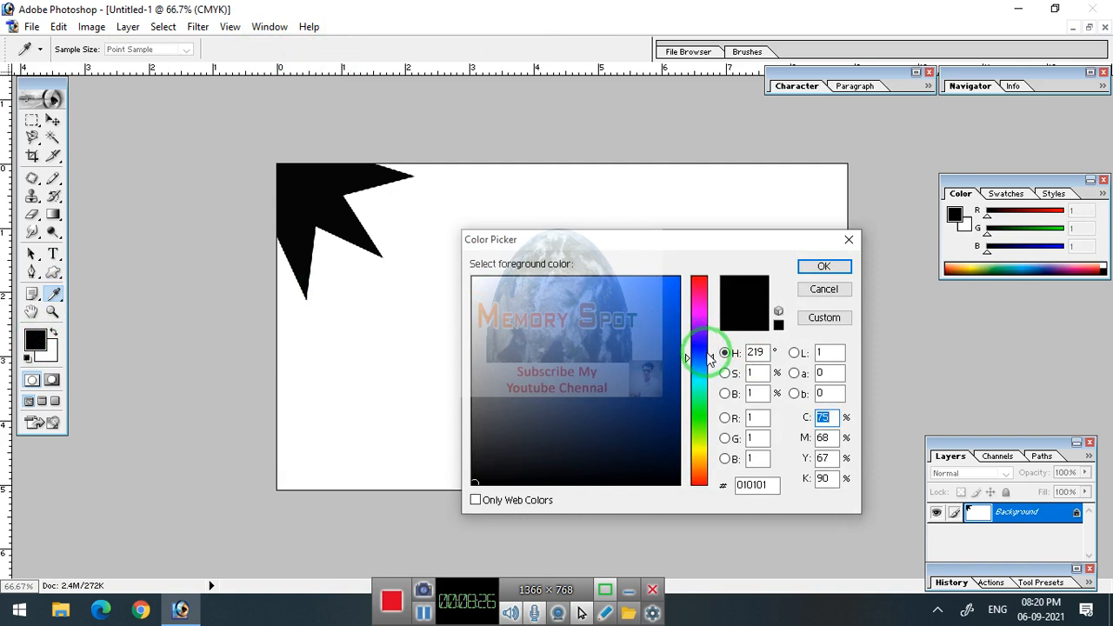
{"action": "left_click_drag", "start_coordinate": [711, 357], "coordinate": [711, 307]}
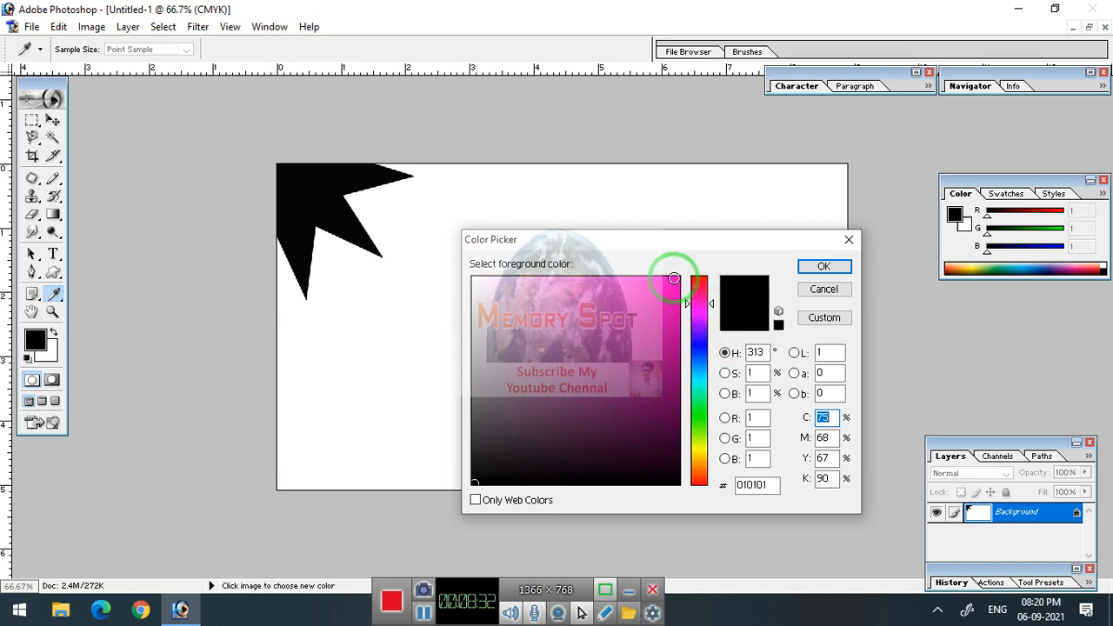
{"action": "left_click", "coordinate": [675, 279]}
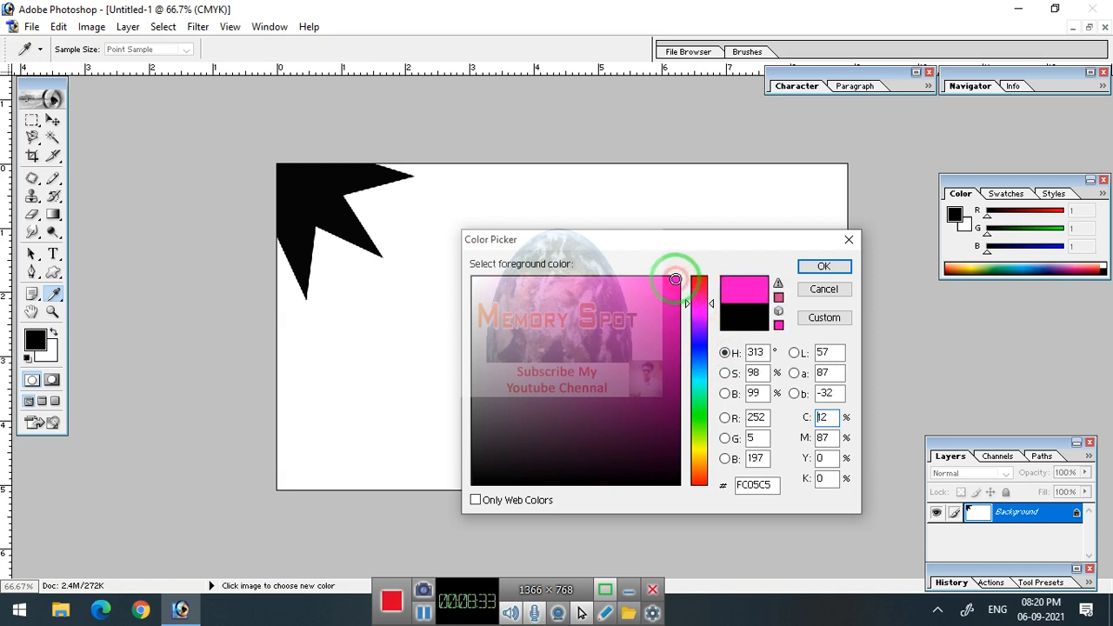
{"action": "left_click", "coordinate": [820, 266]}
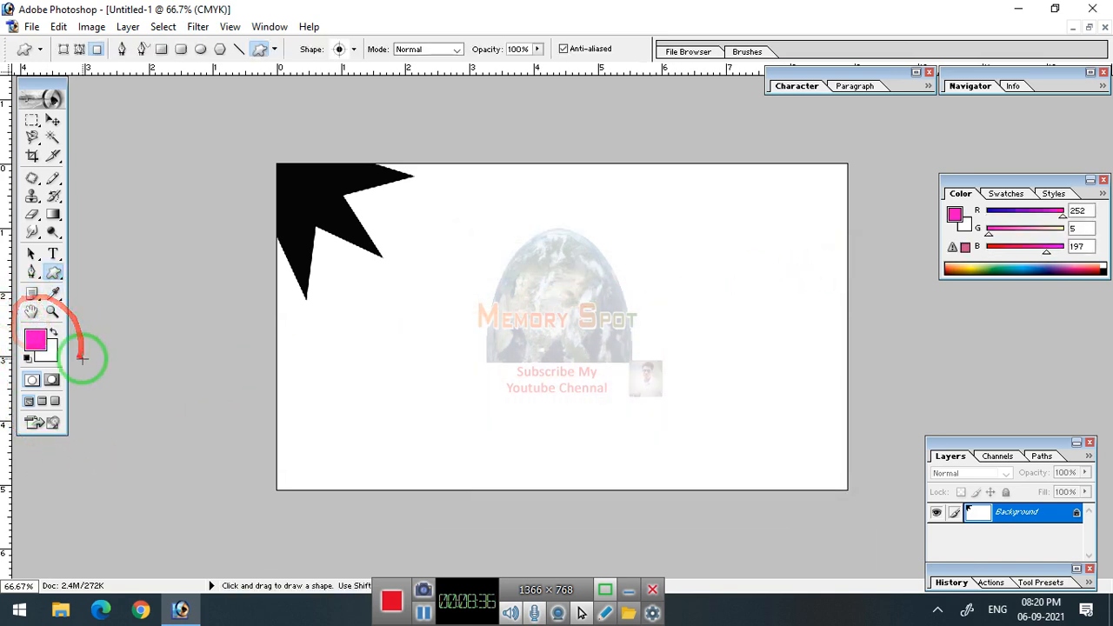
Try out a magenta registration target in the card's lower-right area and undo it.
{"action": "left_click_drag", "start_coordinate": [731, 419], "coordinate": [799, 490]}
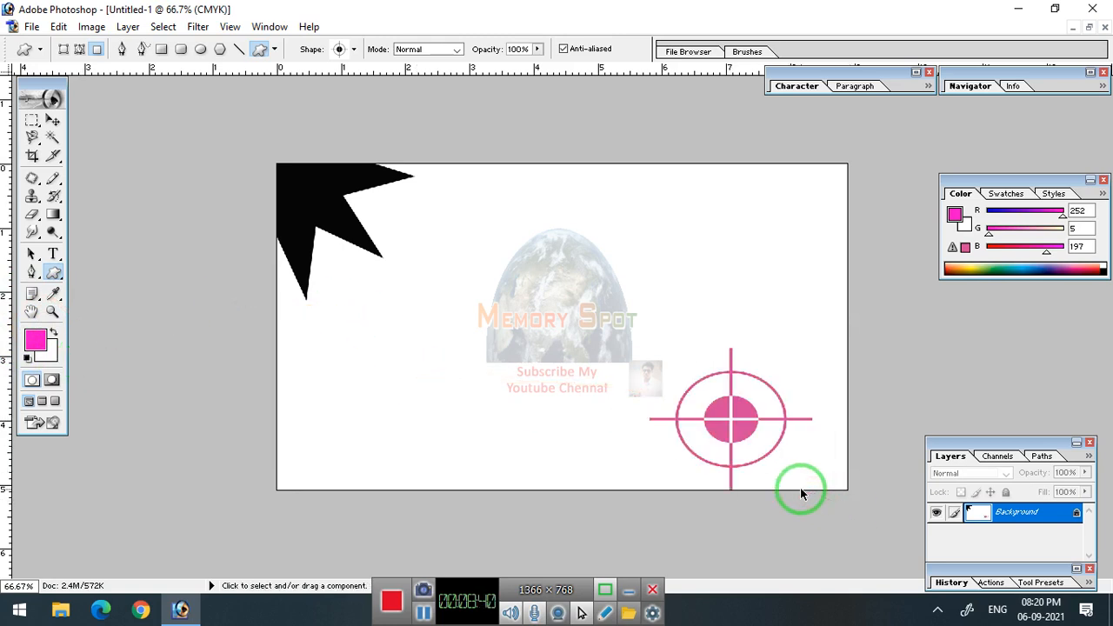
{"action": "key", "text": "ctrl+z"}
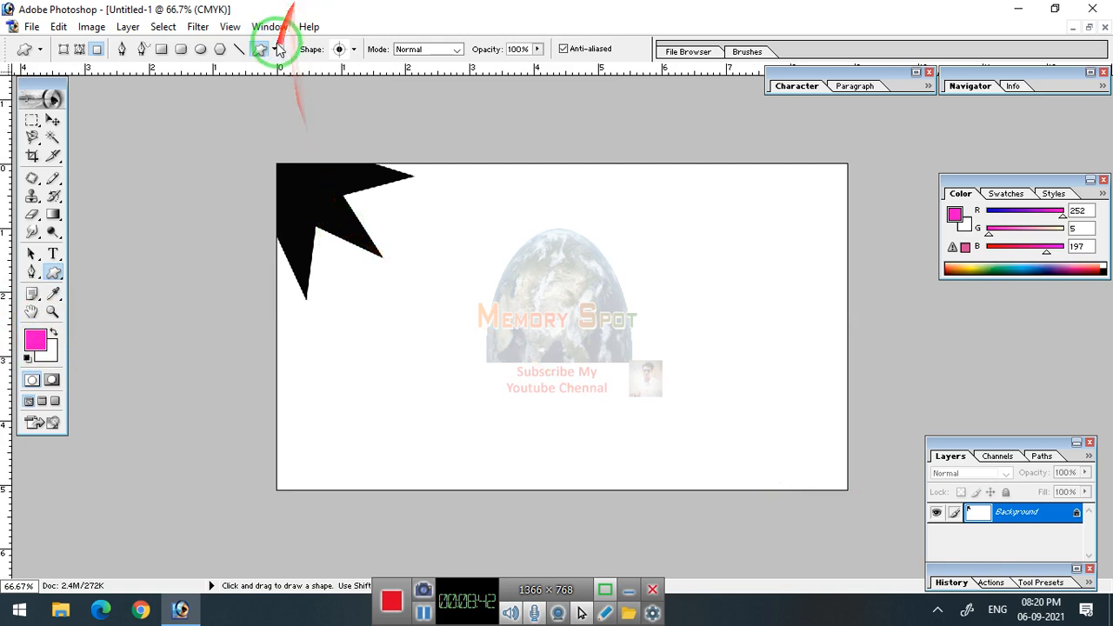
Draw a magenta nine-pointed star with the Polygon tool, running off the card's lower-right corner.
{"action": "left_click", "coordinate": [221, 49]}
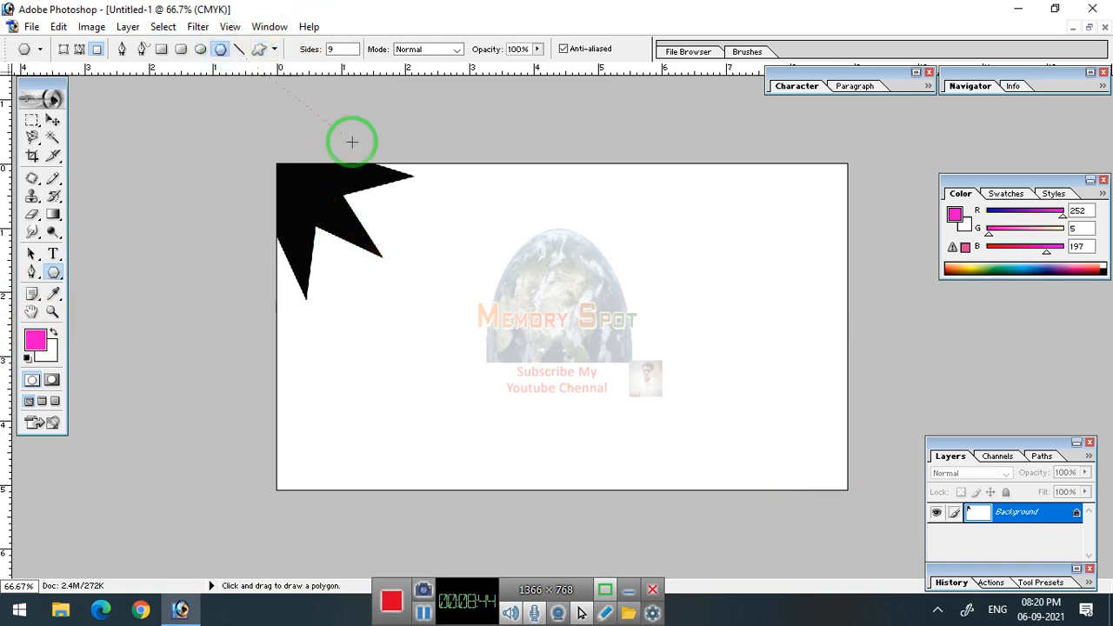
{"action": "left_click_drag", "start_coordinate": [762, 437], "coordinate": [804, 510]}
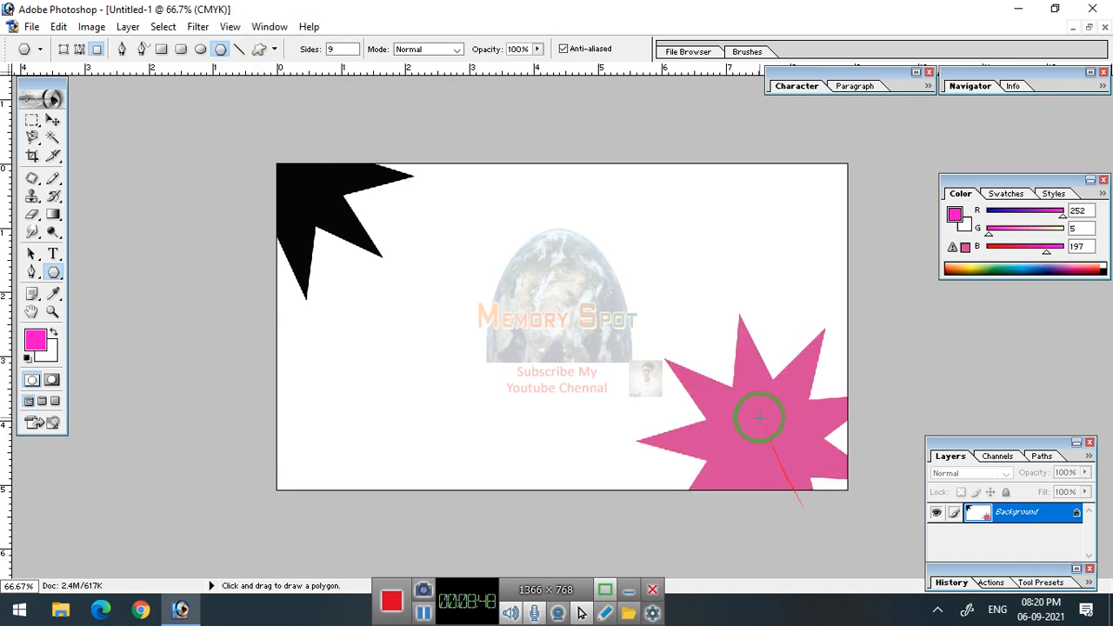
{"action": "left_click_drag", "start_coordinate": [759, 417], "coordinate": [796, 428]}
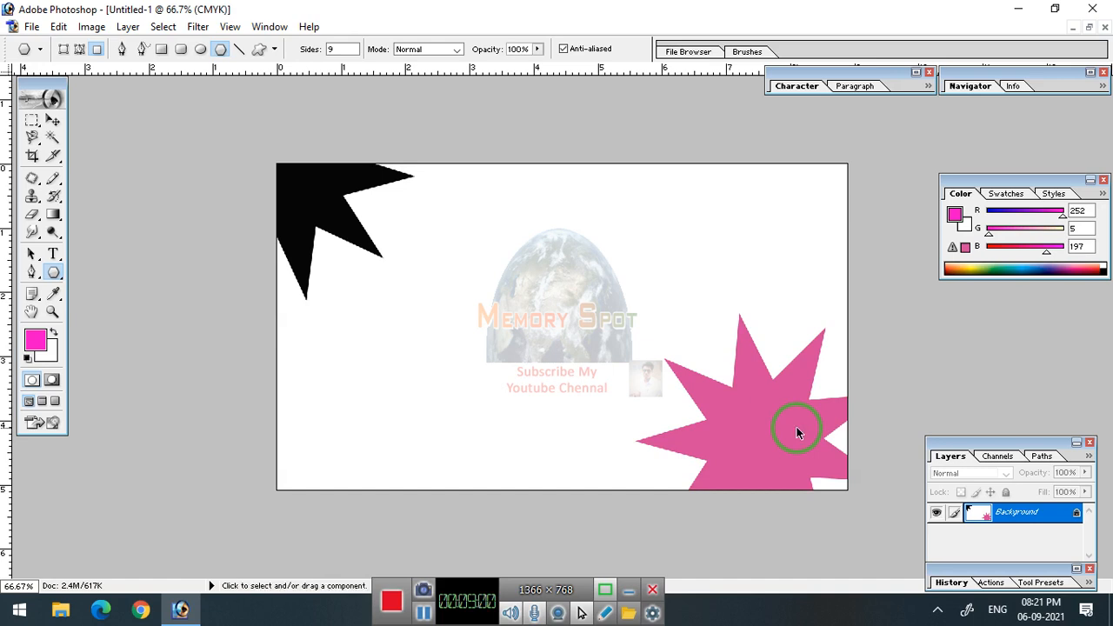
{"action": "key", "text": "ctrl+z"}
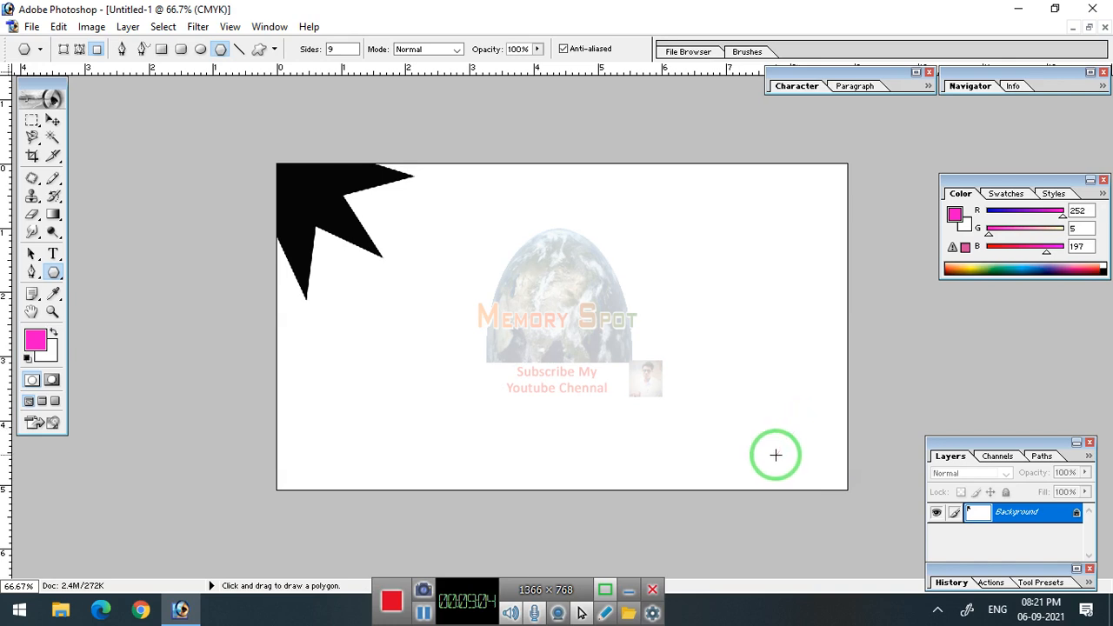
{"action": "left_click_drag", "start_coordinate": [774, 455], "coordinate": [842, 434]}
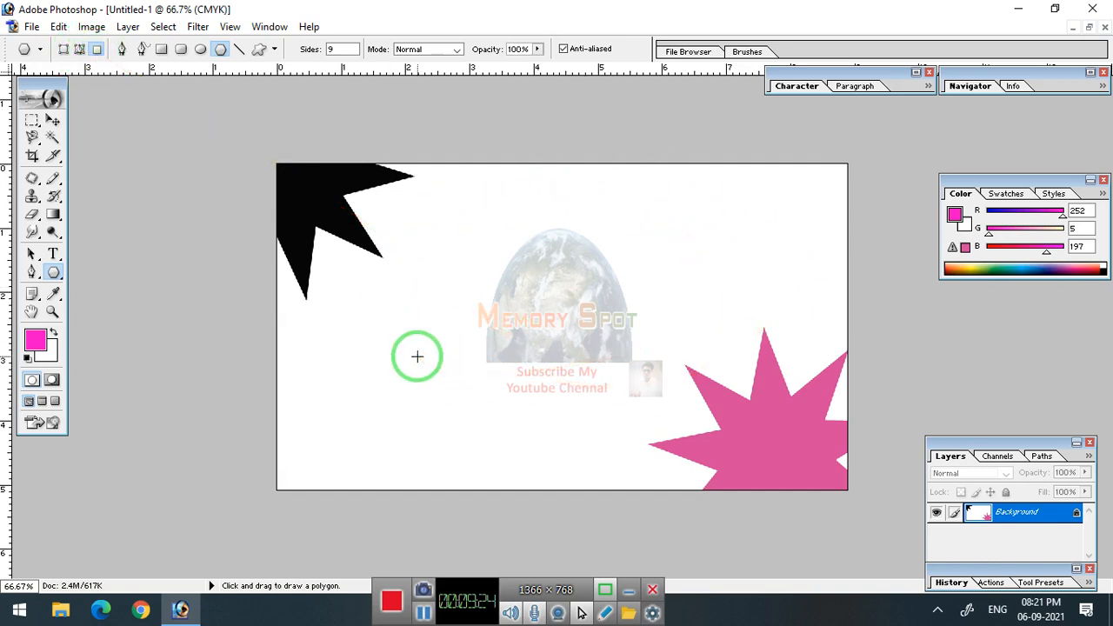
{"action": "left_click_drag", "start_coordinate": [417, 357], "coordinate": [144, 275]}
{"action": "key", "text": "ctrl+z"}
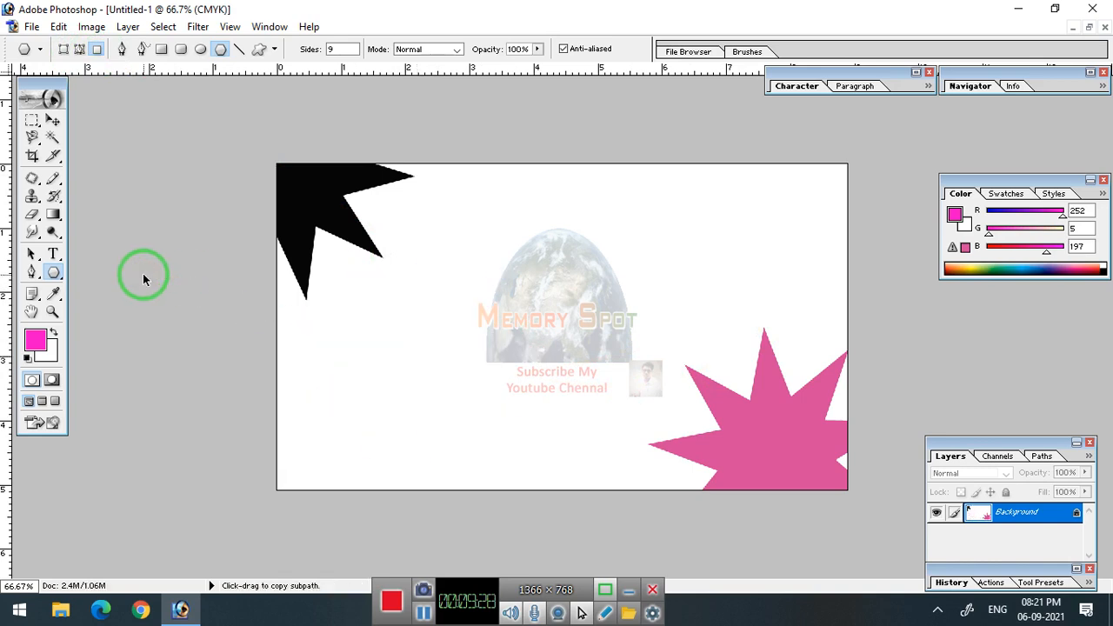
Create a wide text box across the card's upper middle with the Type tool and enter SPR GROUPS in capitals.
{"action": "left_click", "coordinate": [53, 253]}
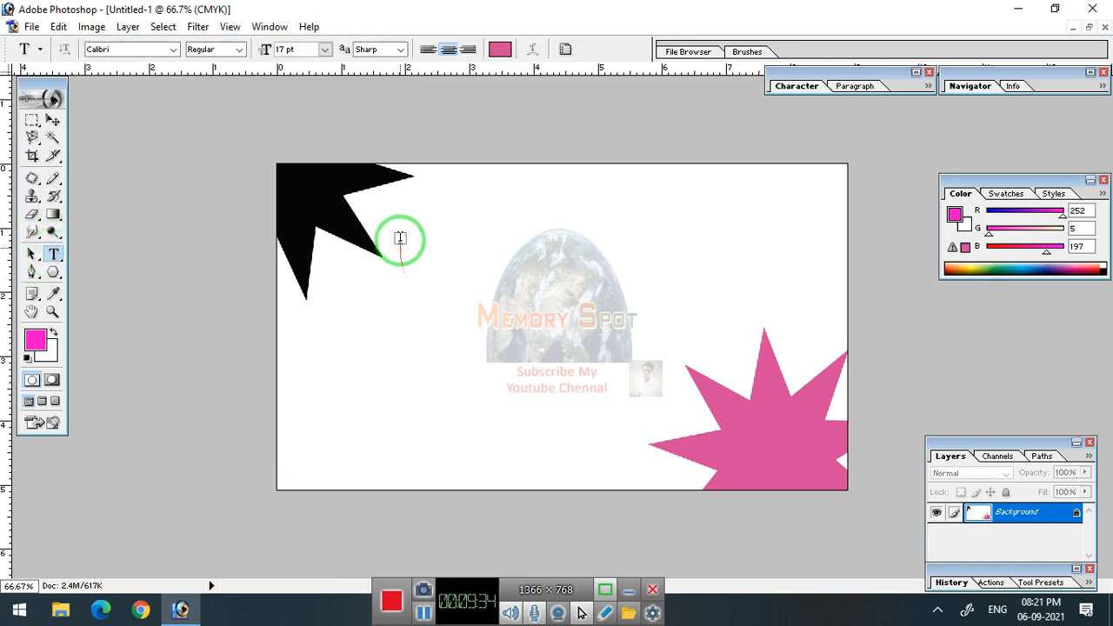
{"action": "left_click_drag", "start_coordinate": [401, 231], "coordinate": [738, 293]}
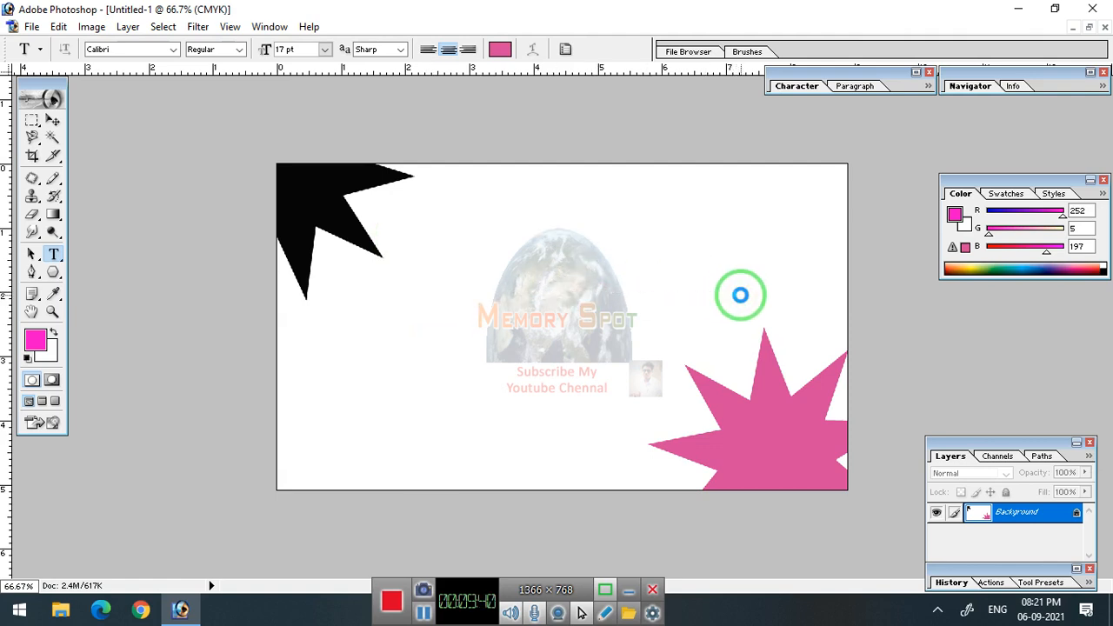
{"action": "left_click", "coordinate": [739, 294]}
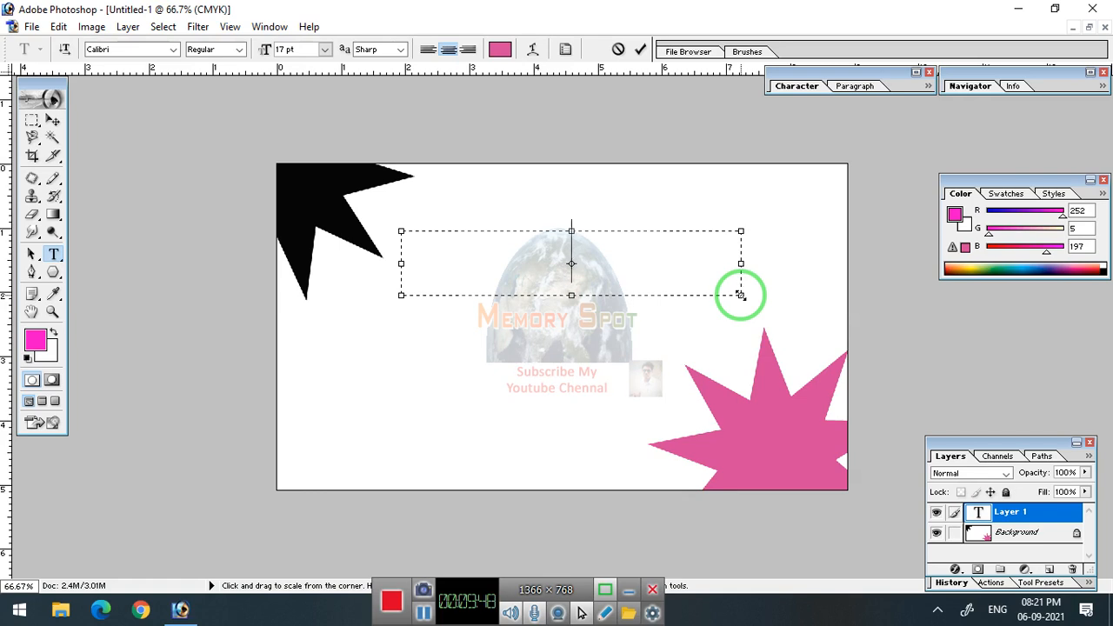
{"action": "type", "text": "spr"}
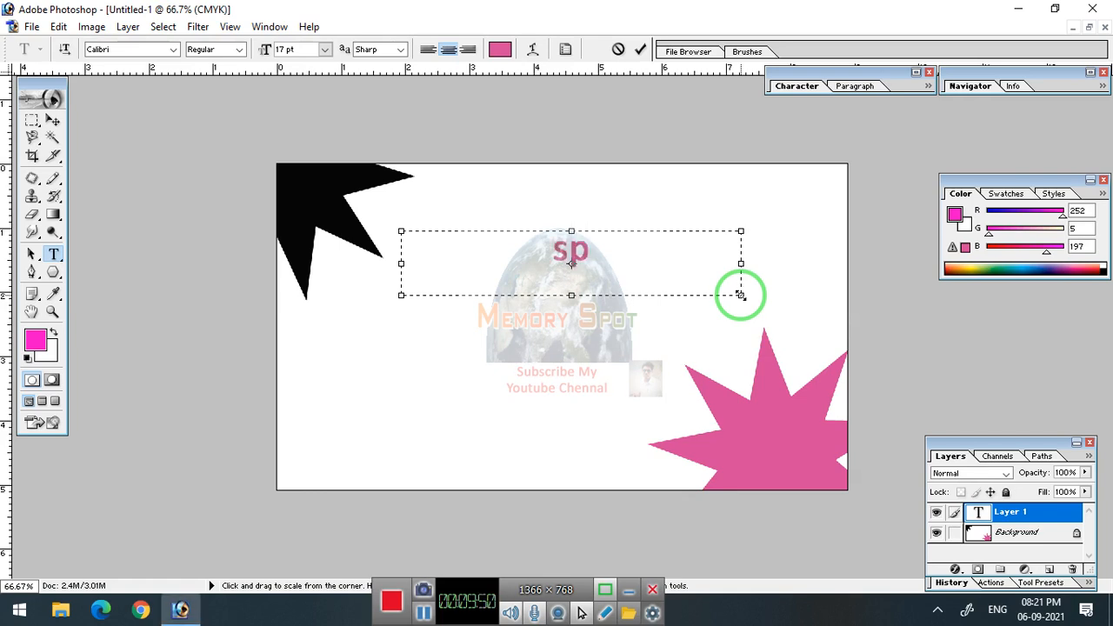
{"action": "key", "text": "BackSpace"}
{"action": "key", "text": "BackSpace"}
{"action": "key", "text": "BackSpace"}
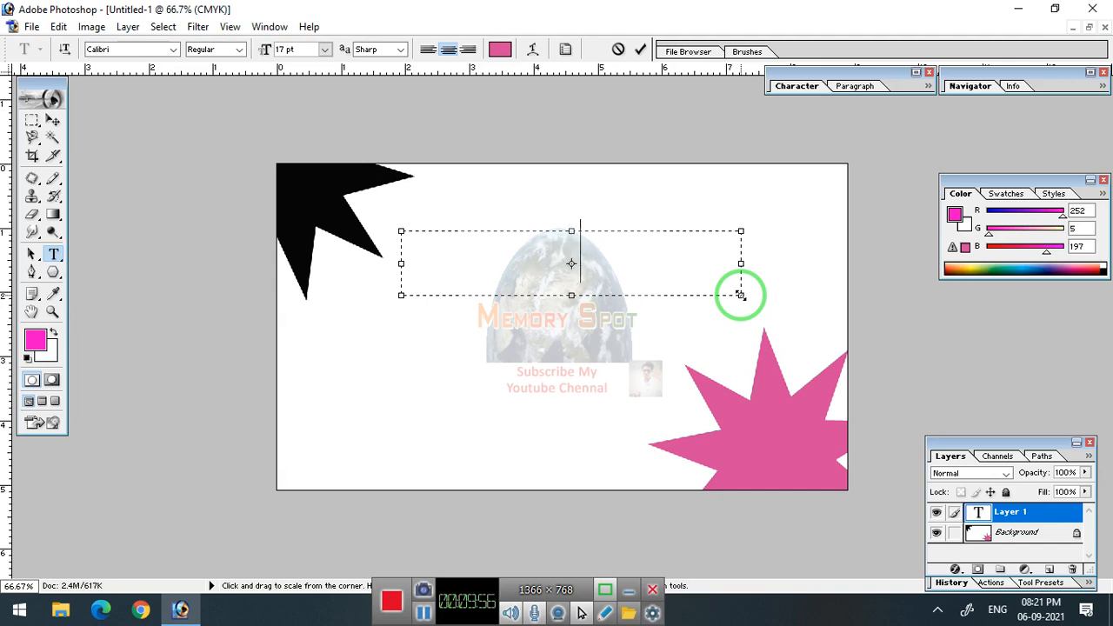
{"action": "type", "text": "SP"}
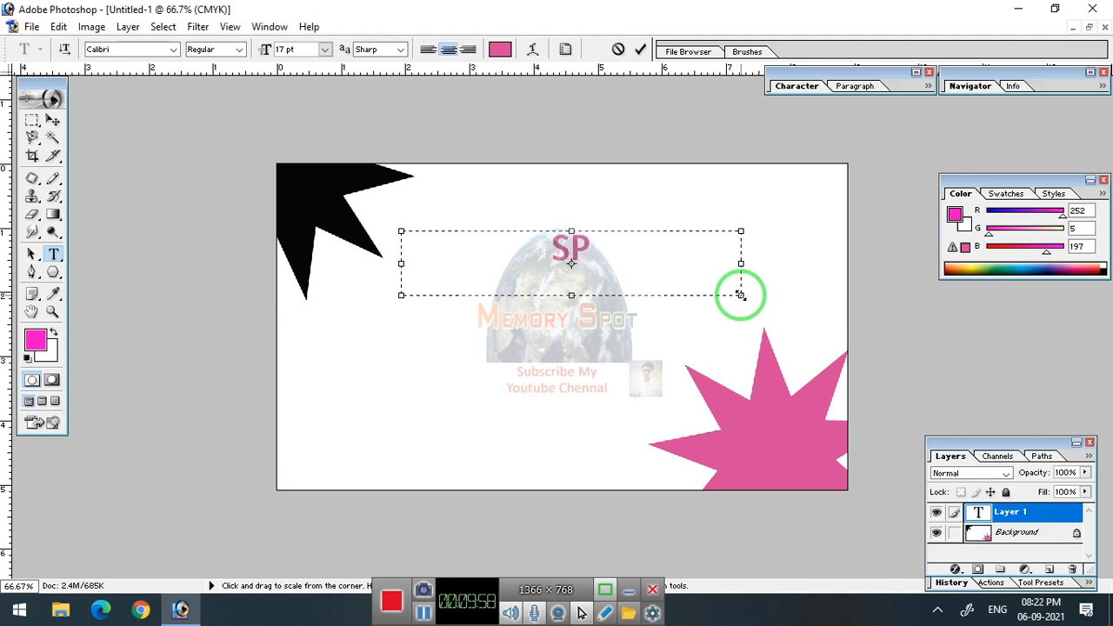
{"action": "type", "text": "R"}
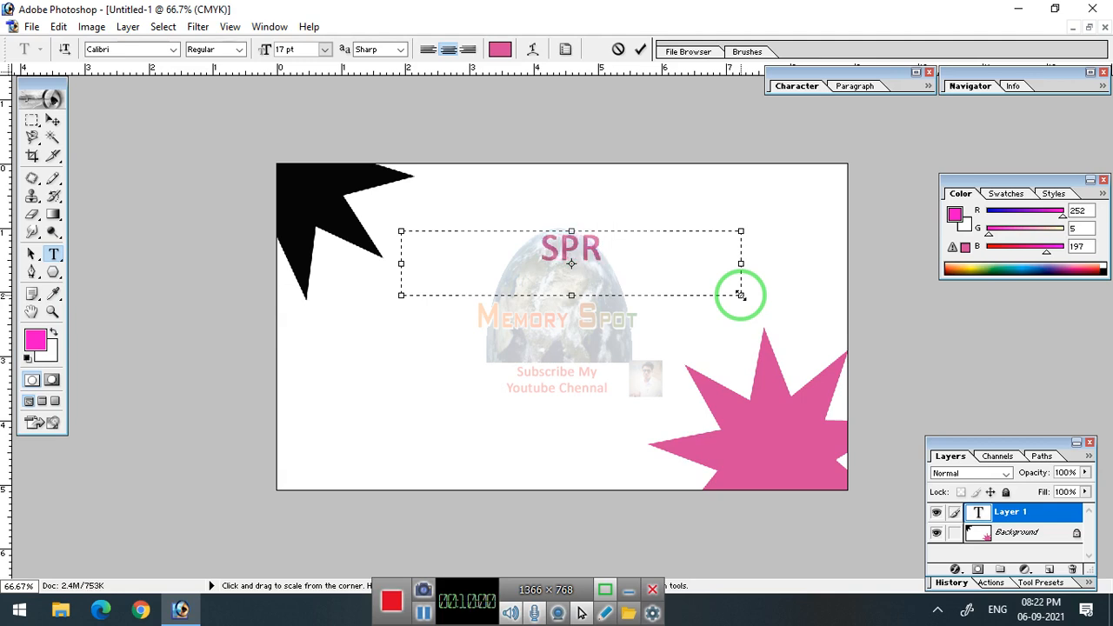
{"action": "type", "text": " GROUPS"}
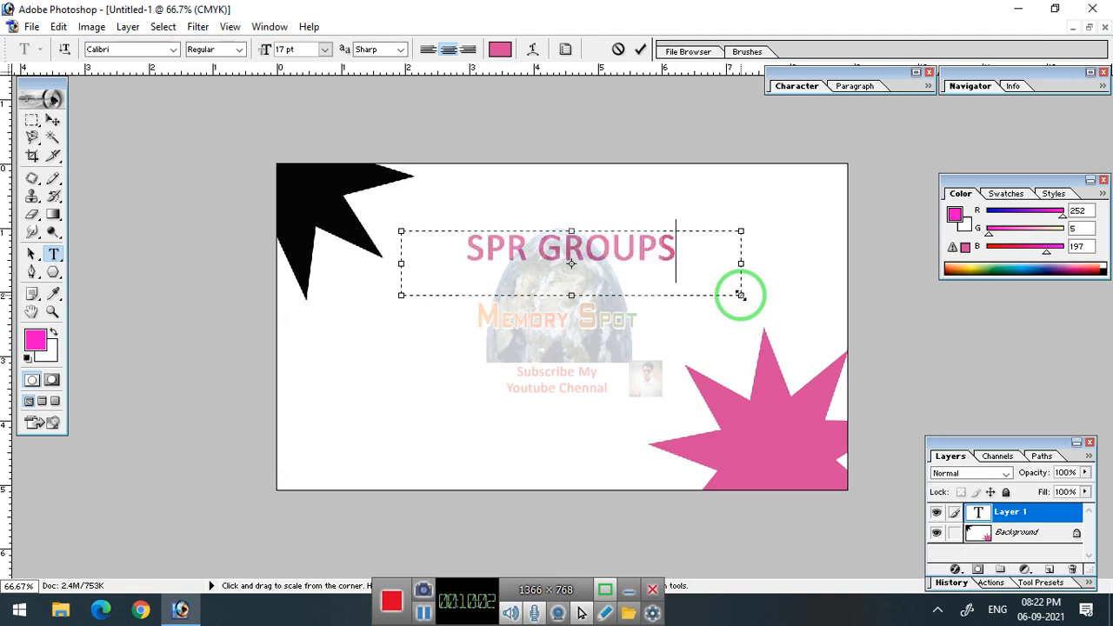
Select all of the SPR GROUPS text and change its font to Candara.
{"action": "key", "text": "ctrl+a"}
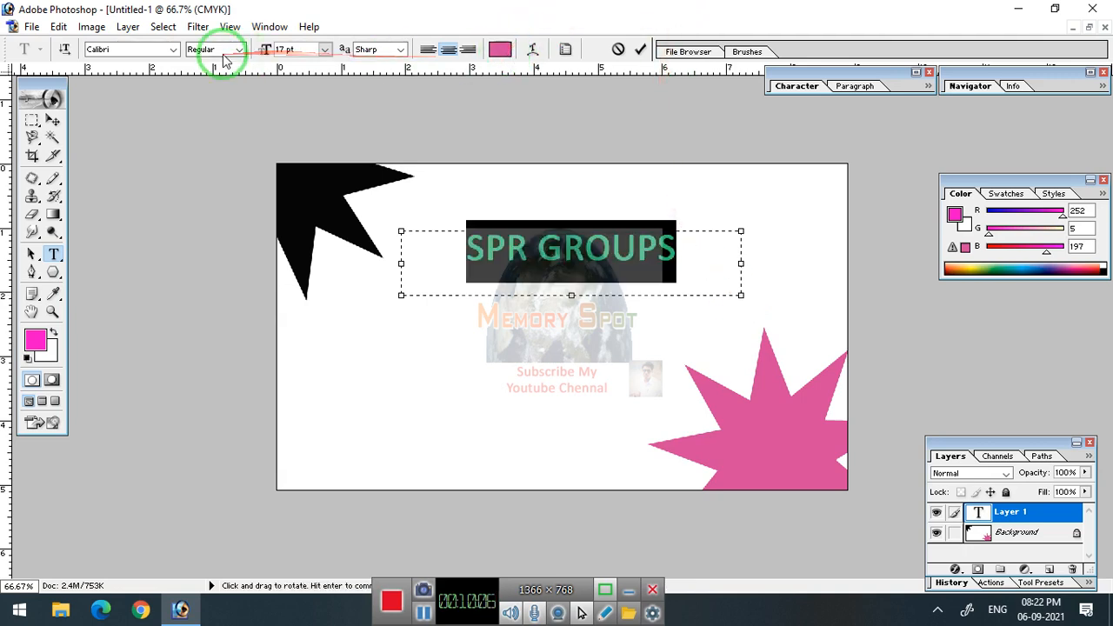
{"action": "left_click", "coordinate": [141, 50]}
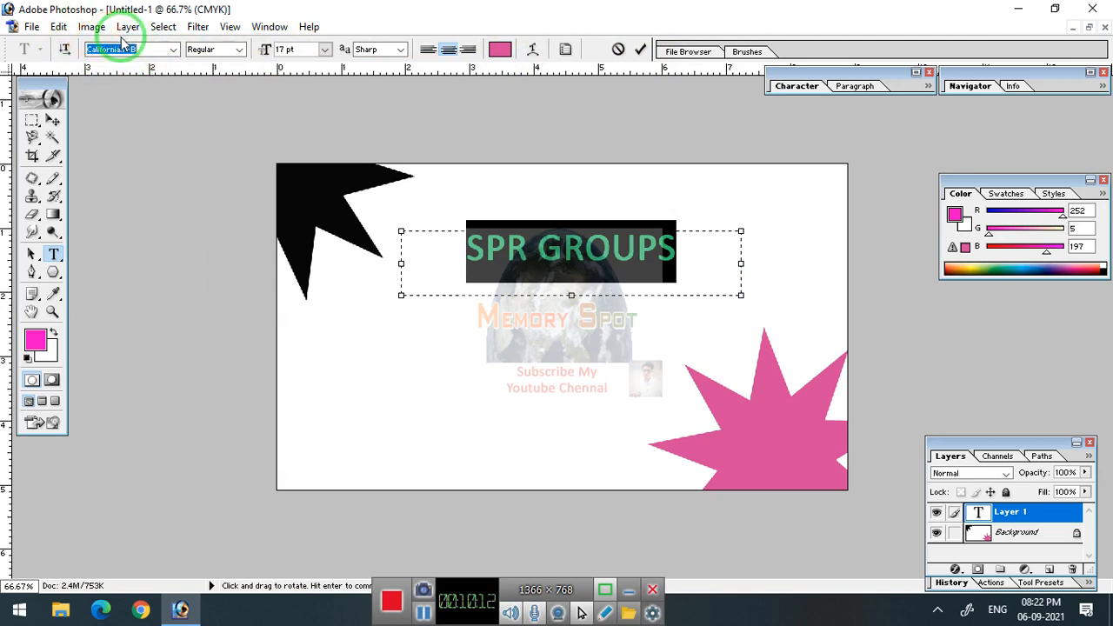
{"action": "key", "text": "Down"}
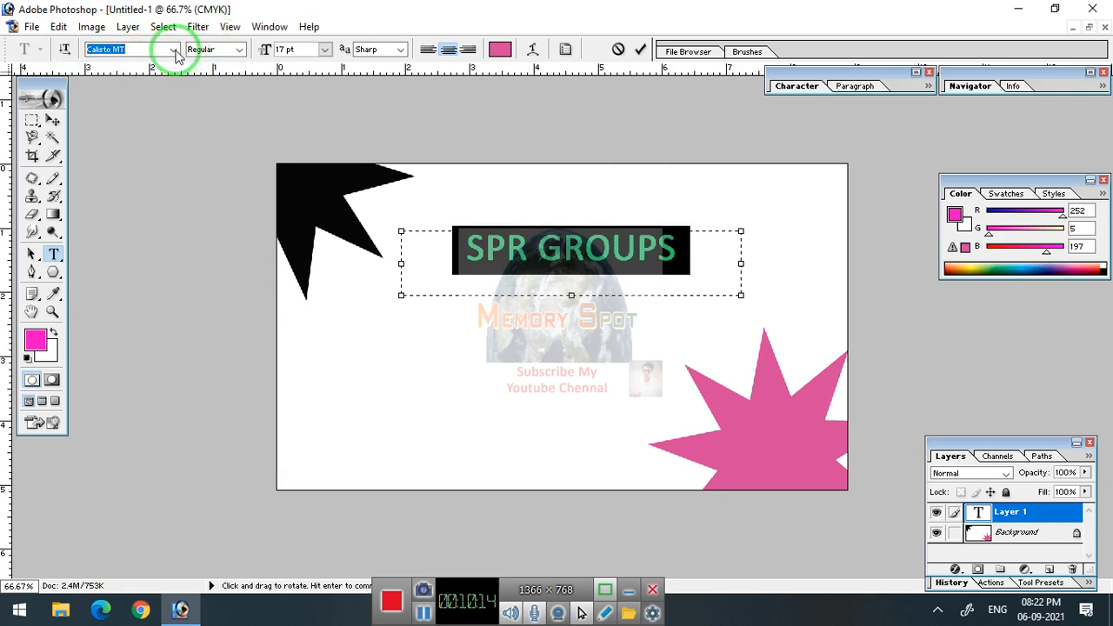
{"action": "key", "text": "Down"}
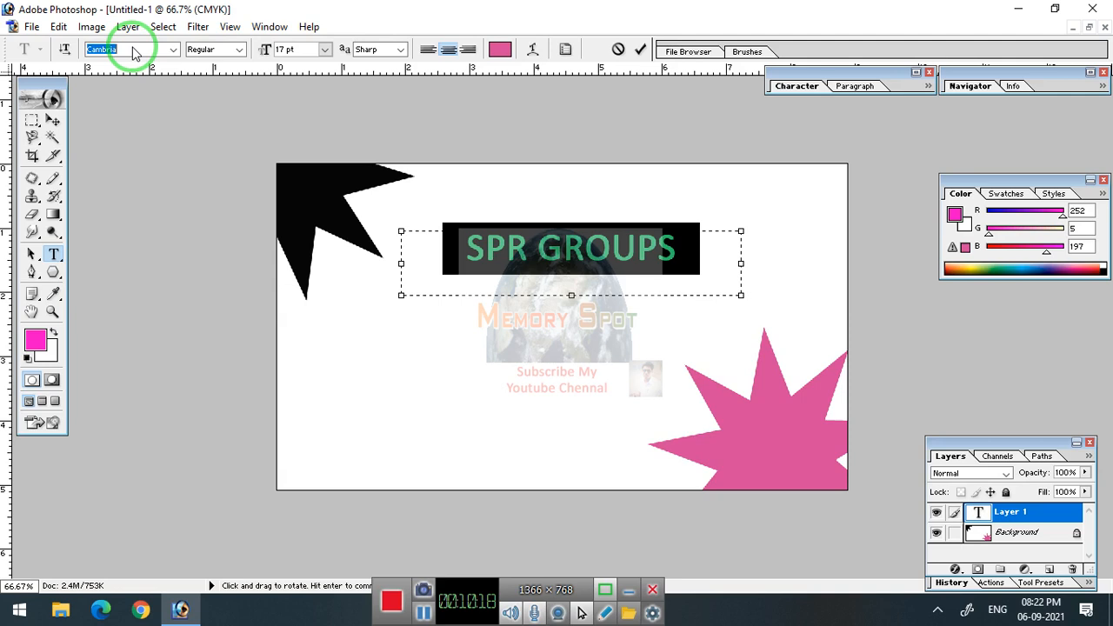
{"action": "key", "text": "Down"}
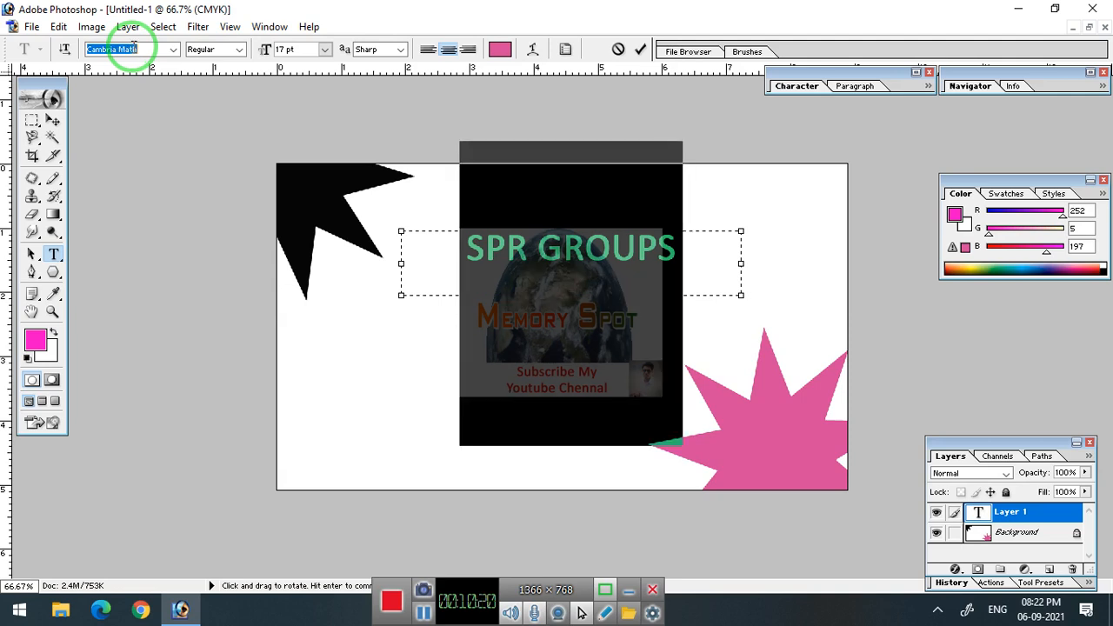
{"action": "key", "text": "Down"}
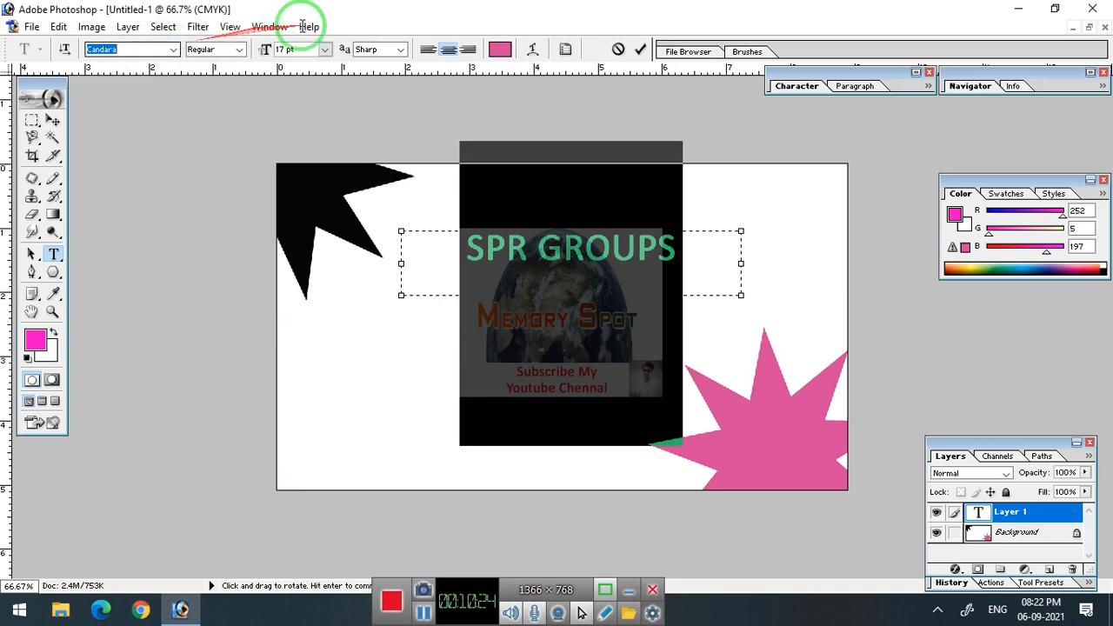
Try Strong anti-aliasing on the selected text, settling on Smooth.
{"action": "left_click", "coordinate": [397, 50]}
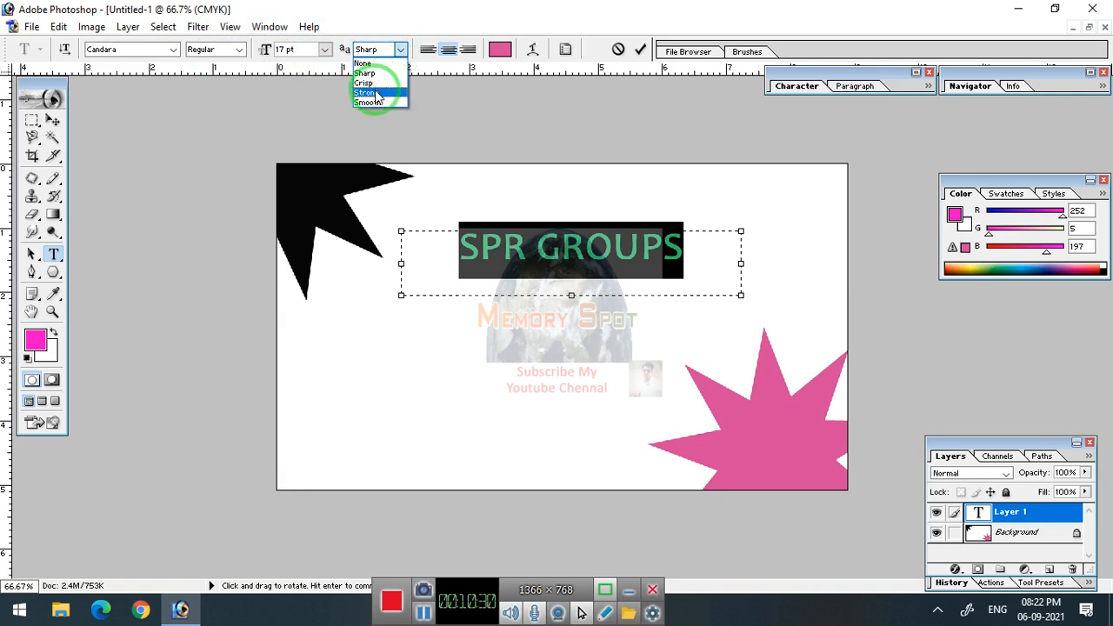
{"action": "left_click", "coordinate": [376, 93]}
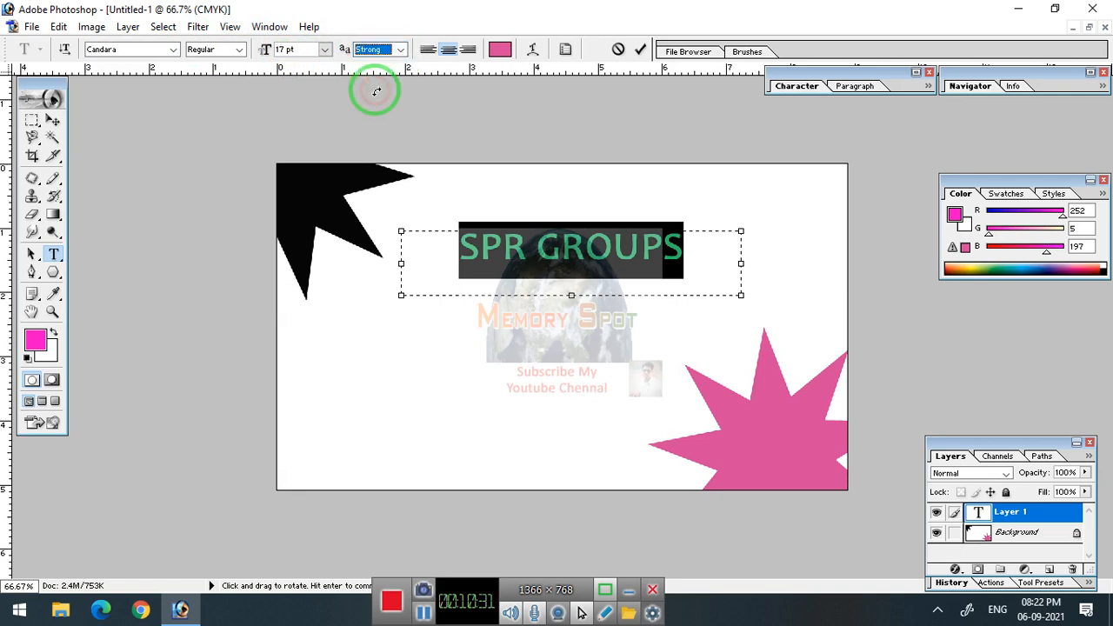
{"action": "left_click", "coordinate": [403, 54]}
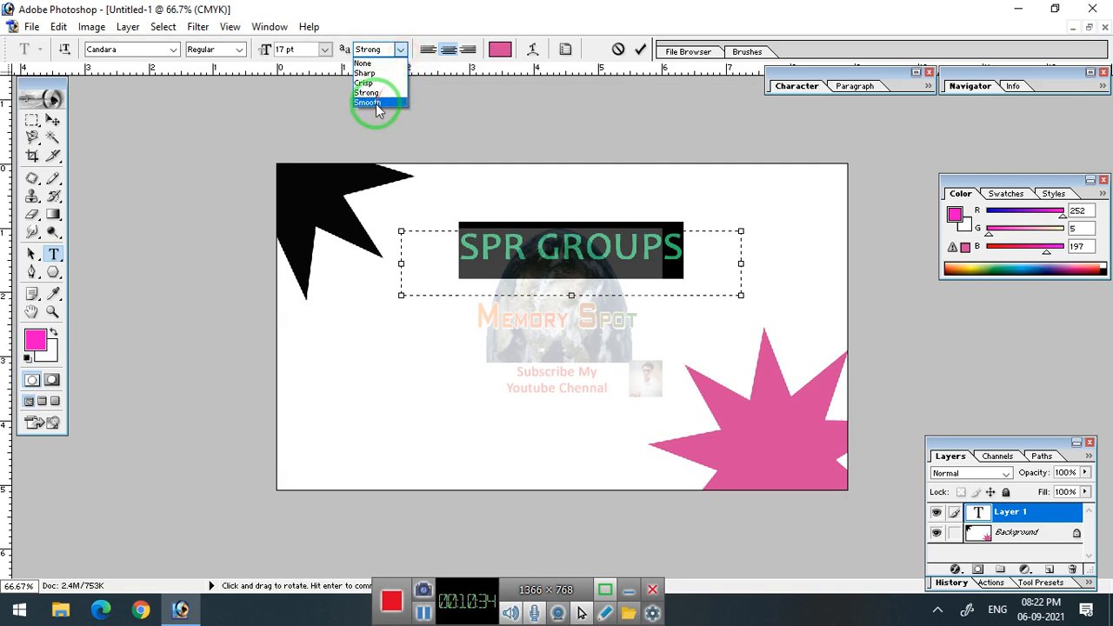
{"action": "left_click", "coordinate": [376, 104]}
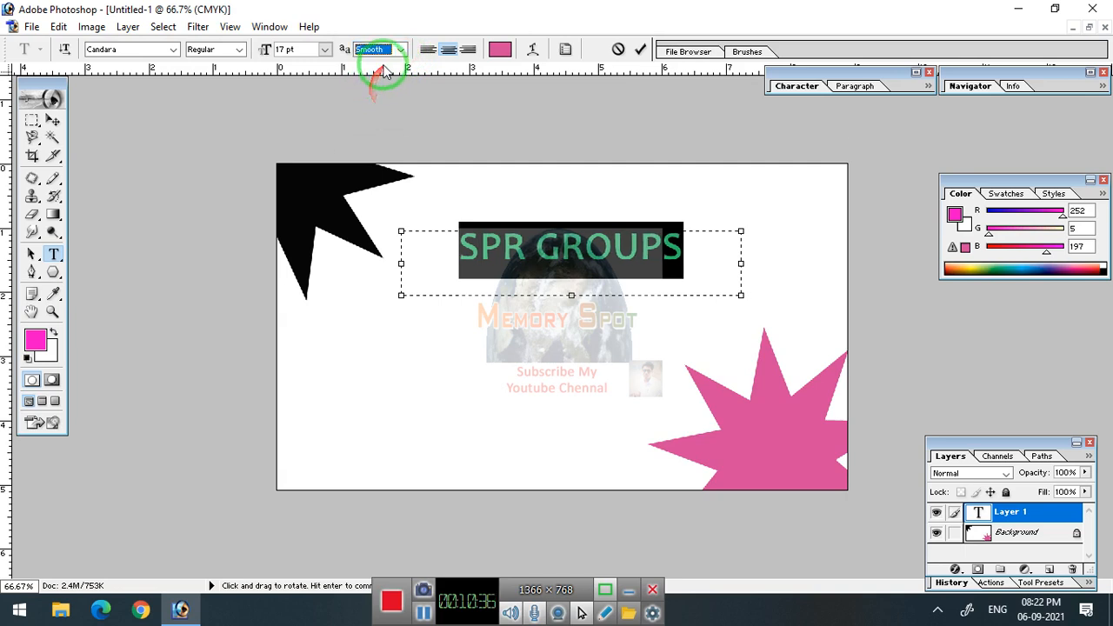
Apply the Arc warp style to the SPR GROUPS text and move the Warp Text dialog below the text.
{"action": "left_click", "coordinate": [533, 52]}
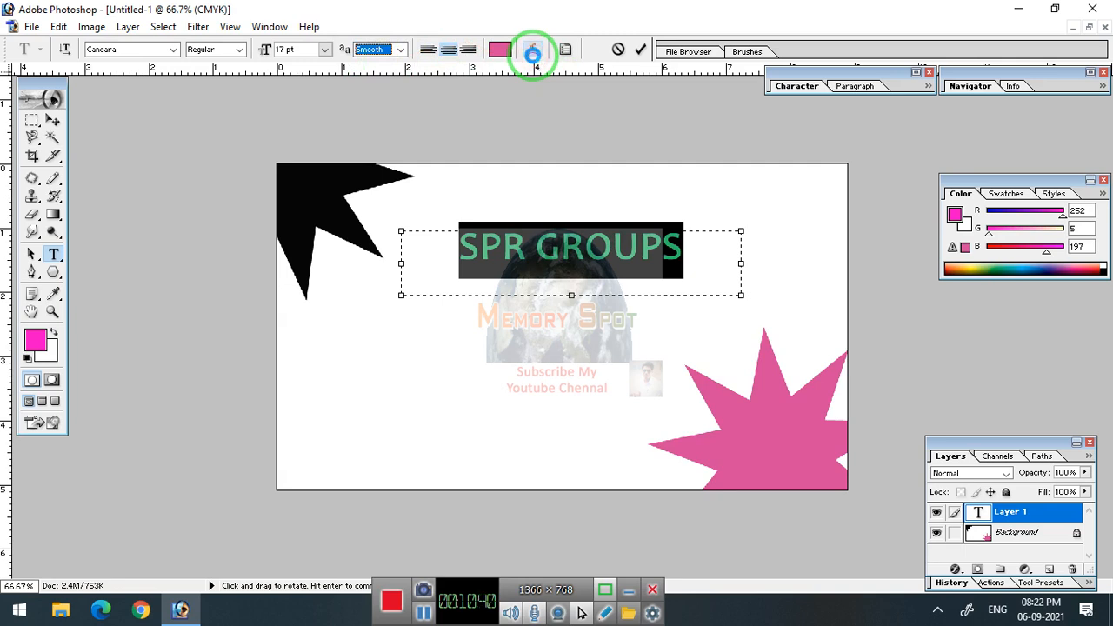
{"action": "left_click", "coordinate": [529, 246]}
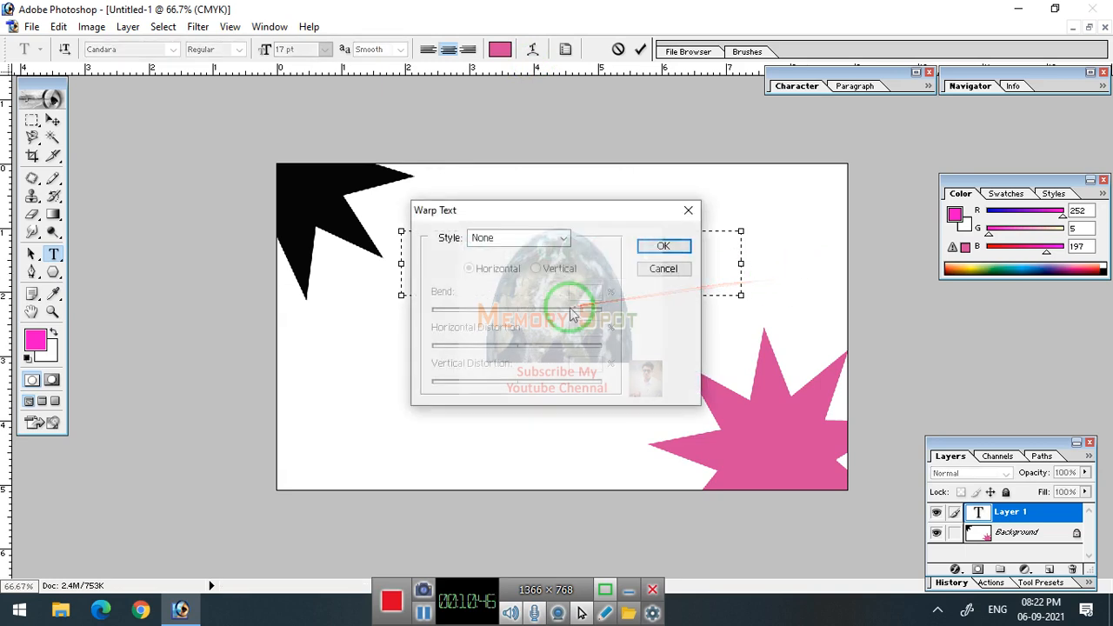
{"action": "left_click", "coordinate": [564, 238]}
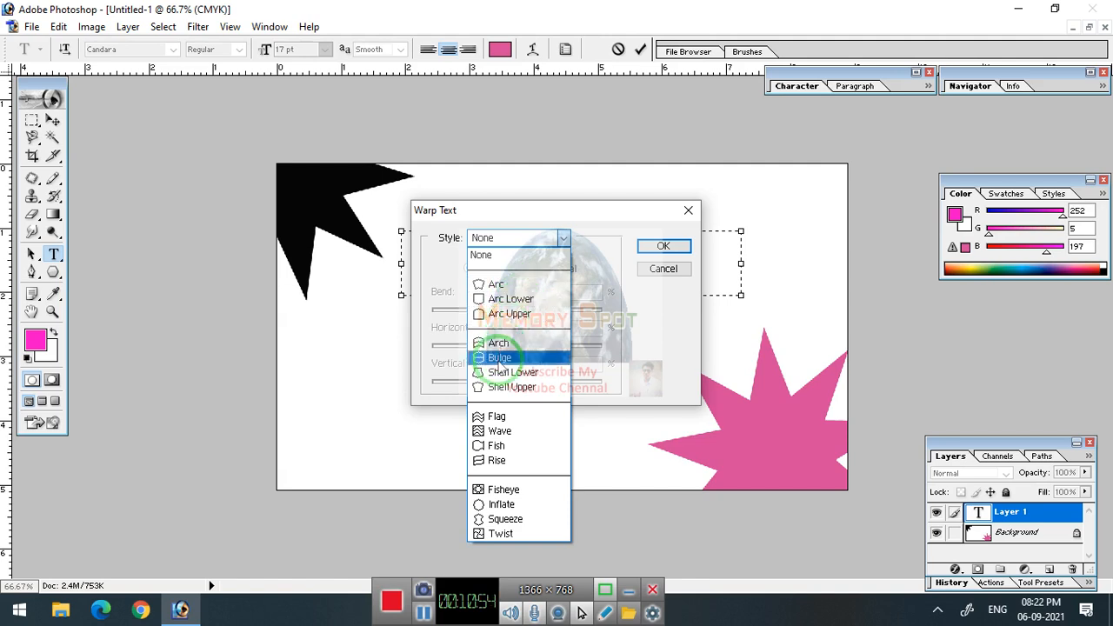
{"action": "left_click", "coordinate": [524, 287]}
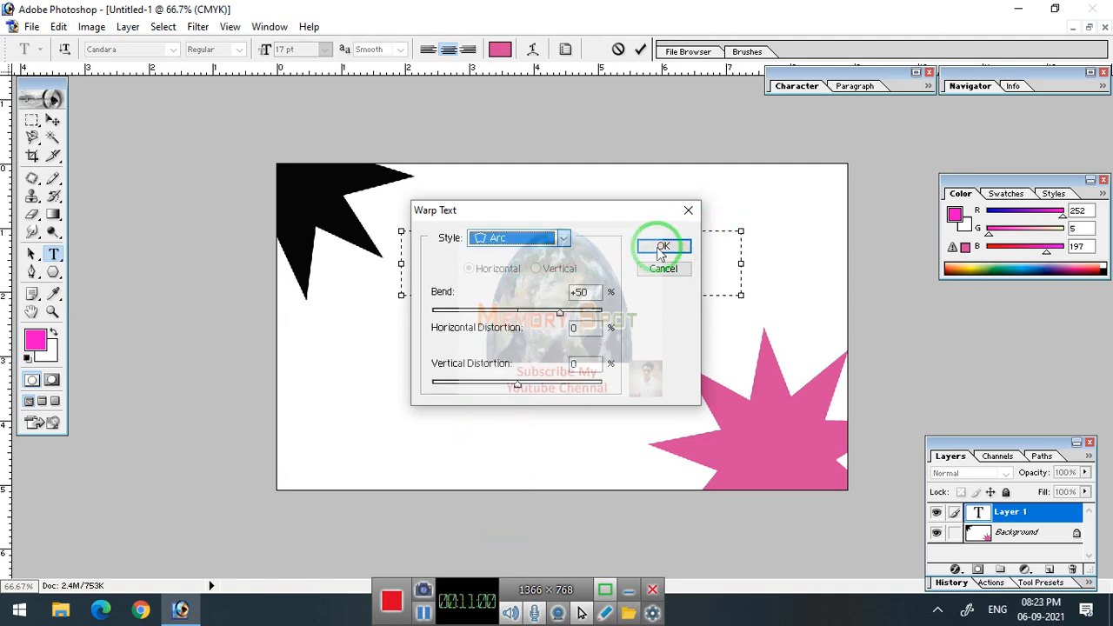
{"action": "left_click", "coordinate": [658, 248]}
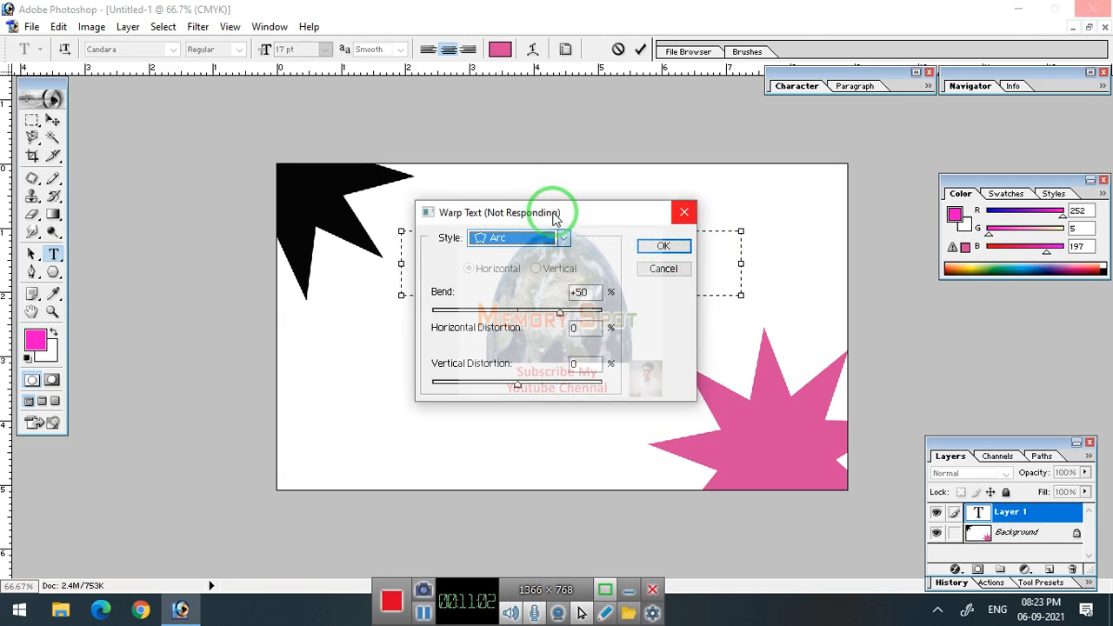
{"action": "left_click_drag", "start_coordinate": [557, 217], "coordinate": [485, 356]}
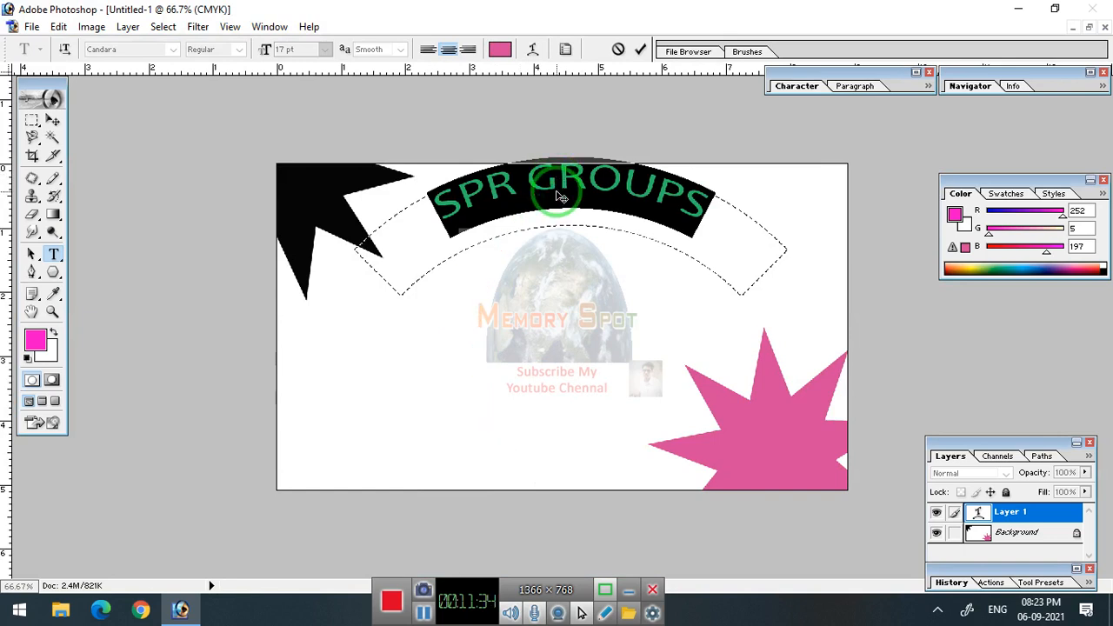
{"action": "key", "text": "alt+Tab"}
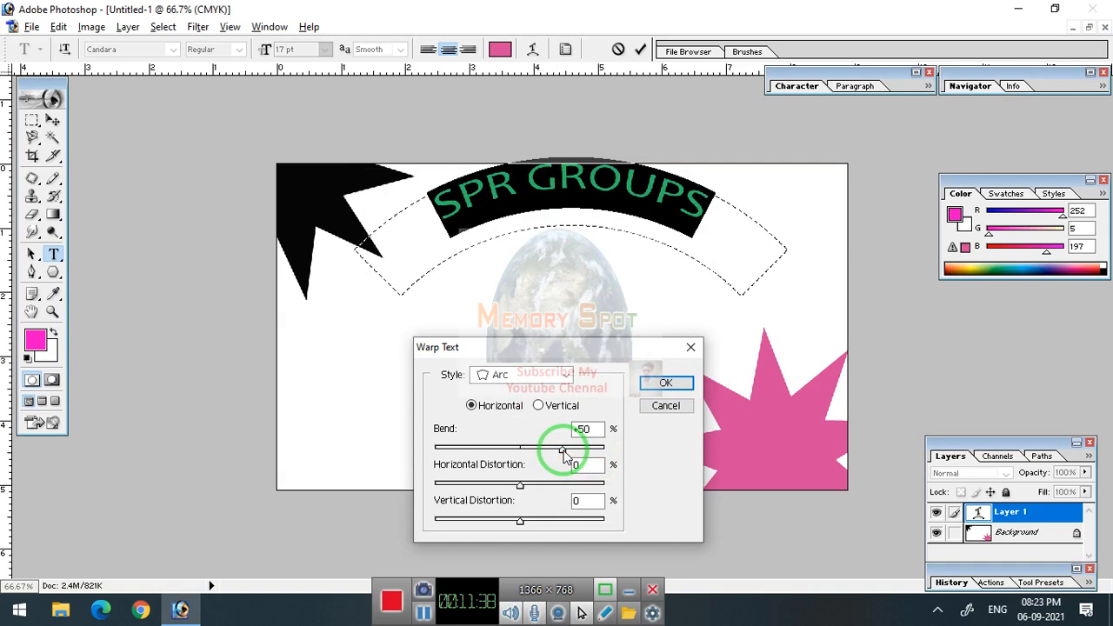
Reduce the arc warp's bend to +17%, accept the warp and deselect the heading text.
{"action": "left_click", "coordinate": [561, 449]}
{"action": "left_click_drag", "start_coordinate": [561, 452], "coordinate": [535, 458]}
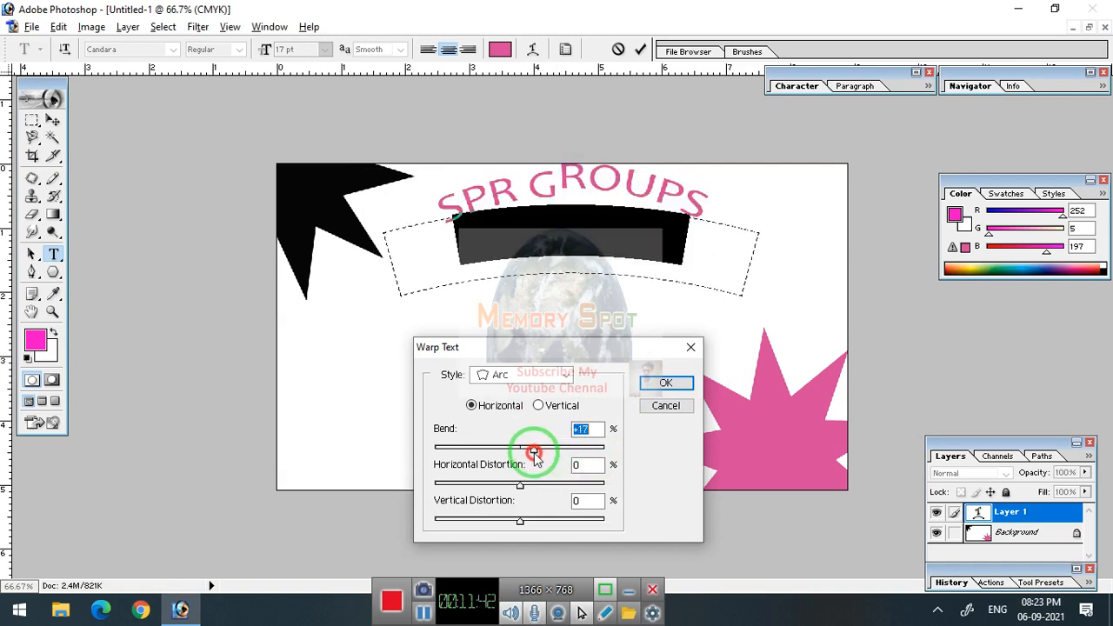
{"action": "key", "text": "Return"}
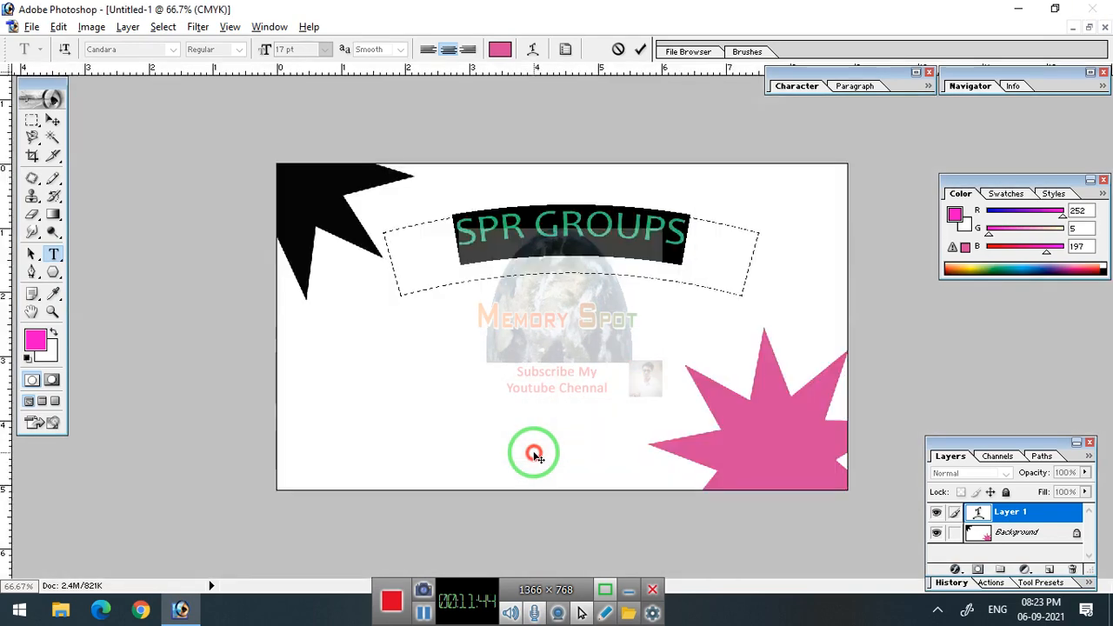
{"action": "key", "text": "alt+Tab"}
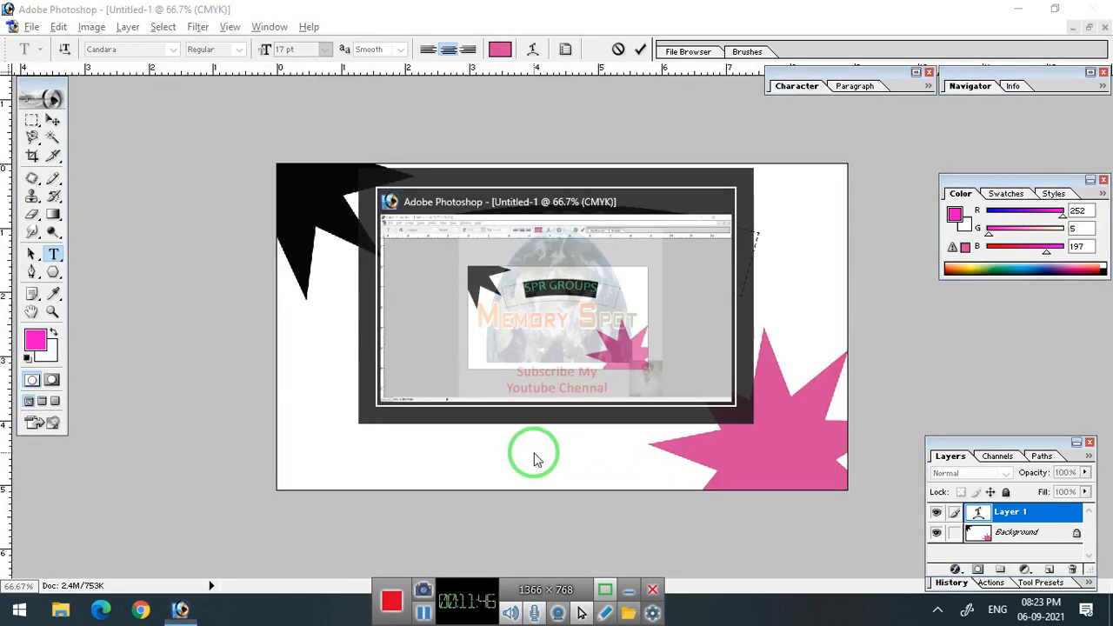
{"action": "left_click", "coordinate": [675, 388]}
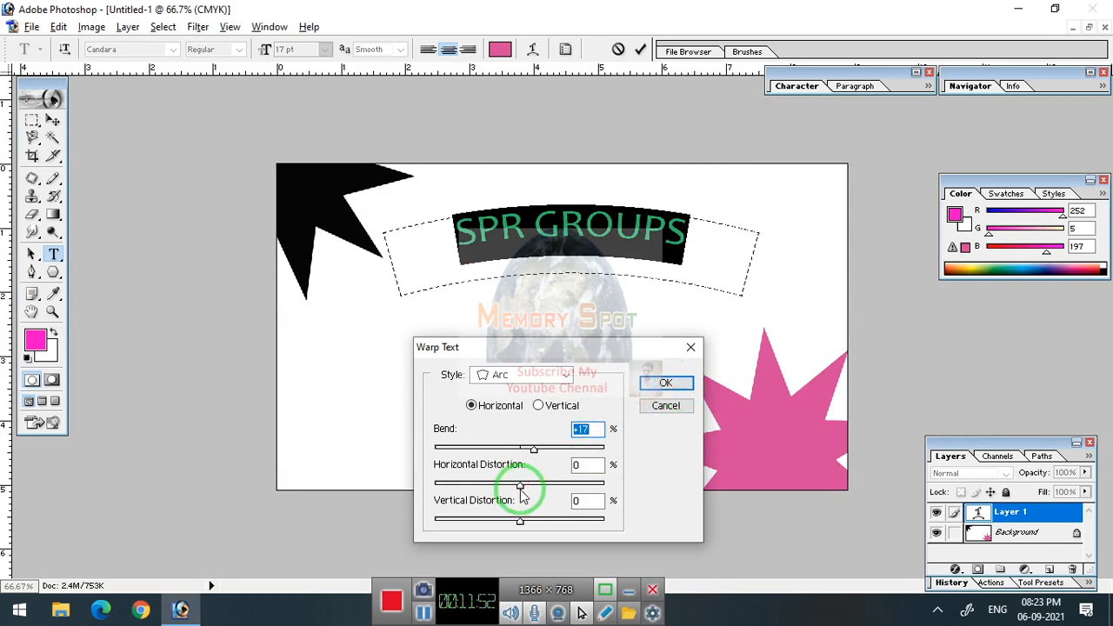
{"action": "left_click", "coordinate": [649, 387]}
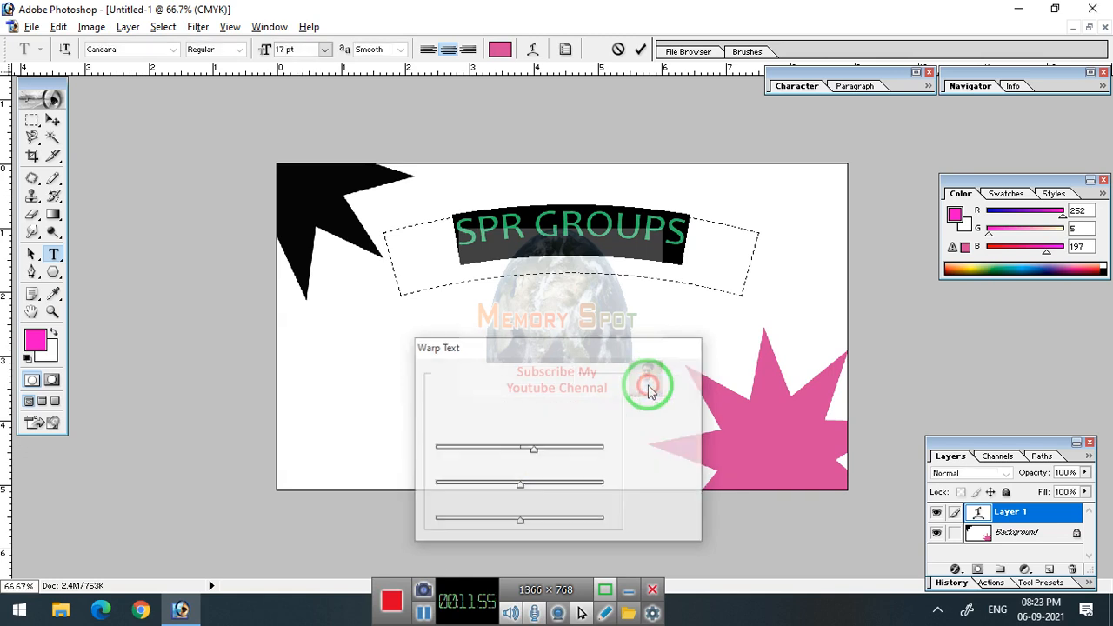
{"action": "left_click", "coordinate": [677, 258]}
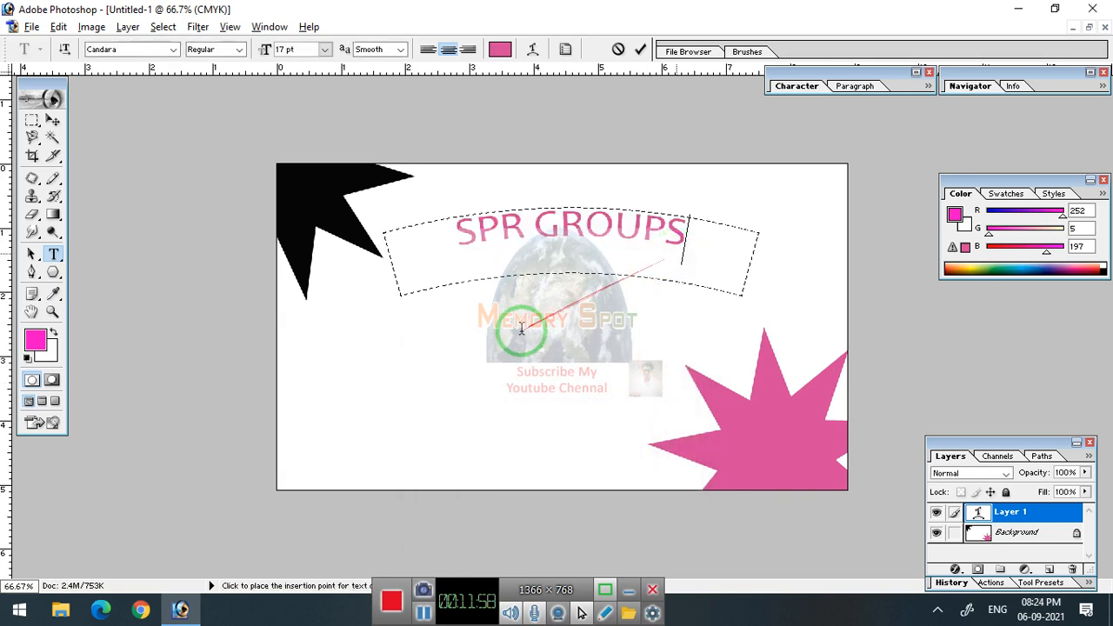